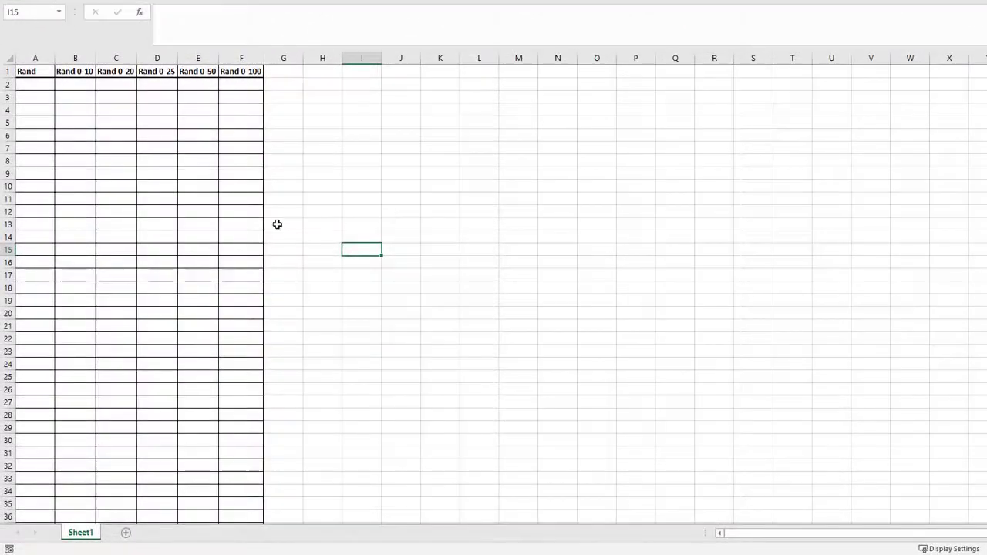
click(307, 162)
click(321, 136)
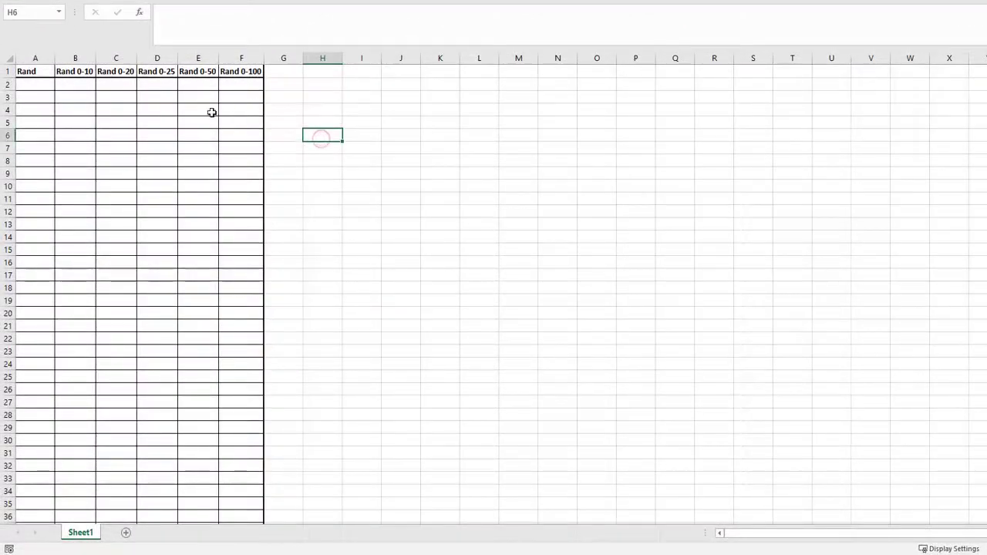
drag(211, 112, 116, 90)
click(70, 92)
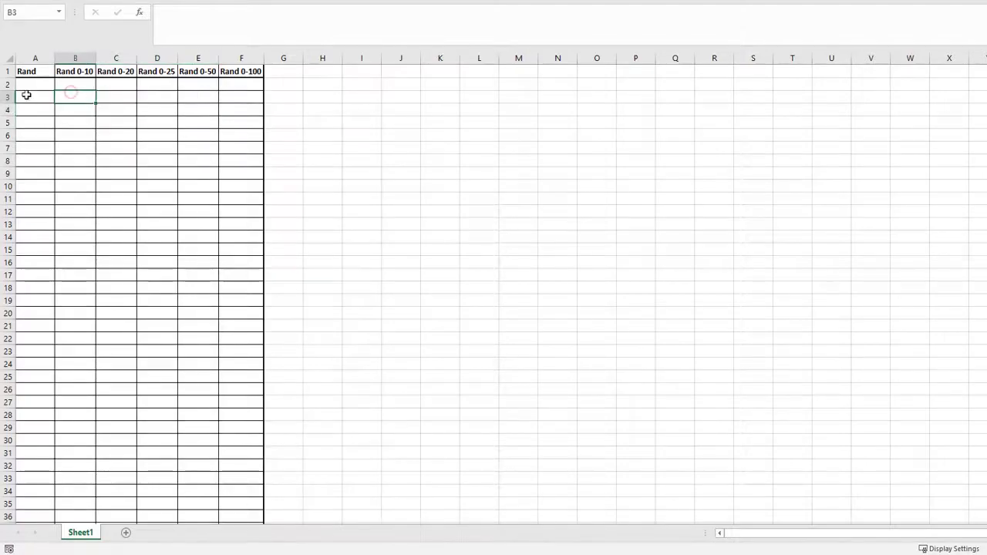
click(46, 84)
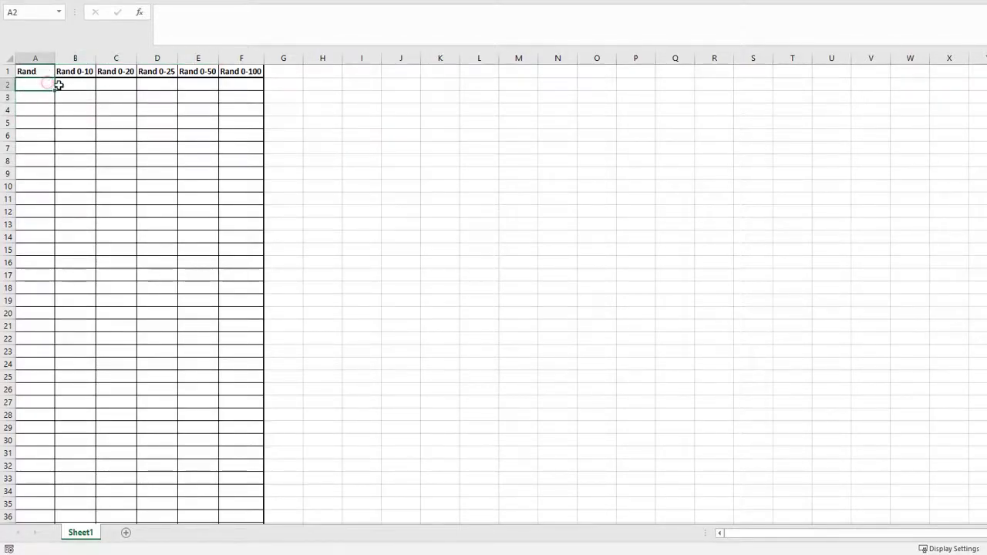
click(91, 84)
click(120, 92)
click(90, 94)
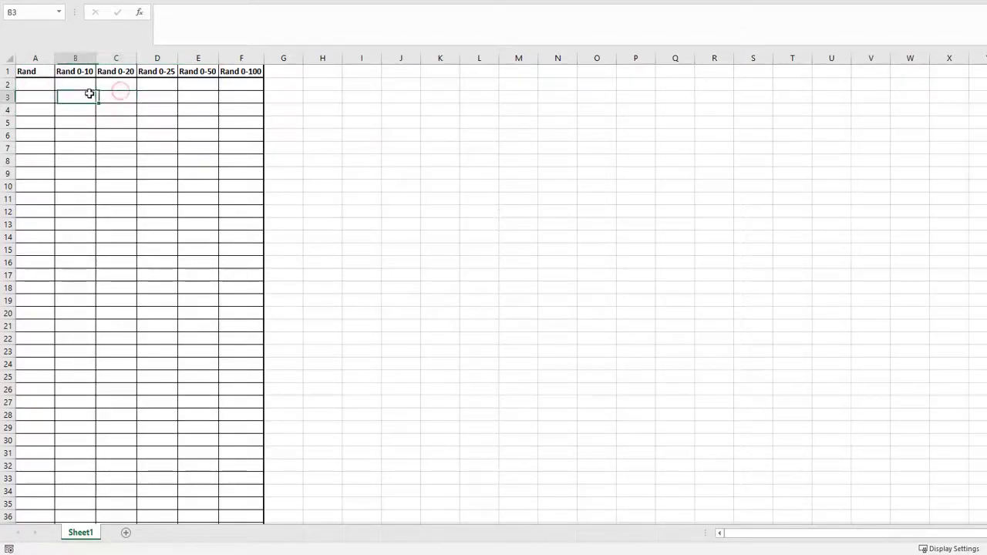
- Enter the formula =RAND() in cell A2 under the Rand header
click(46, 84)
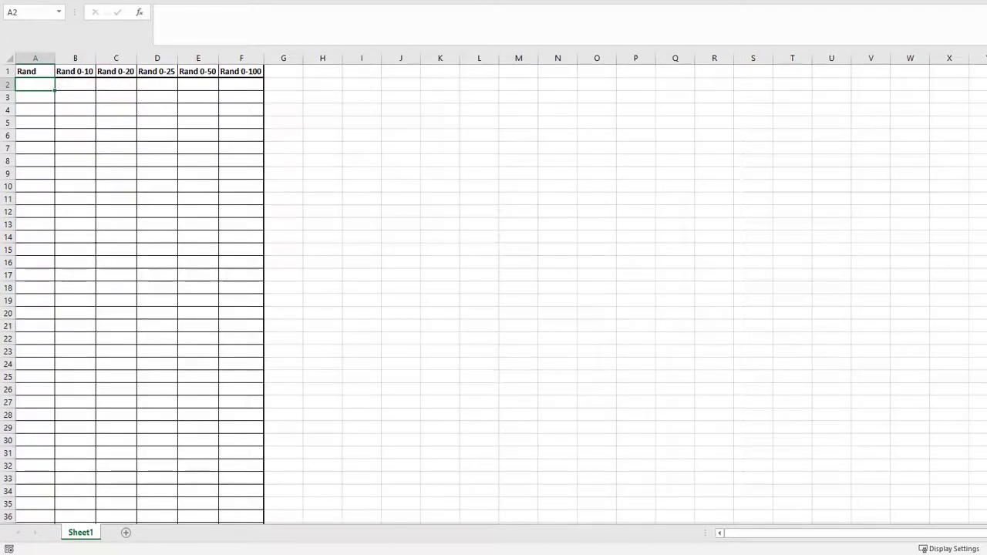
text(=rand)
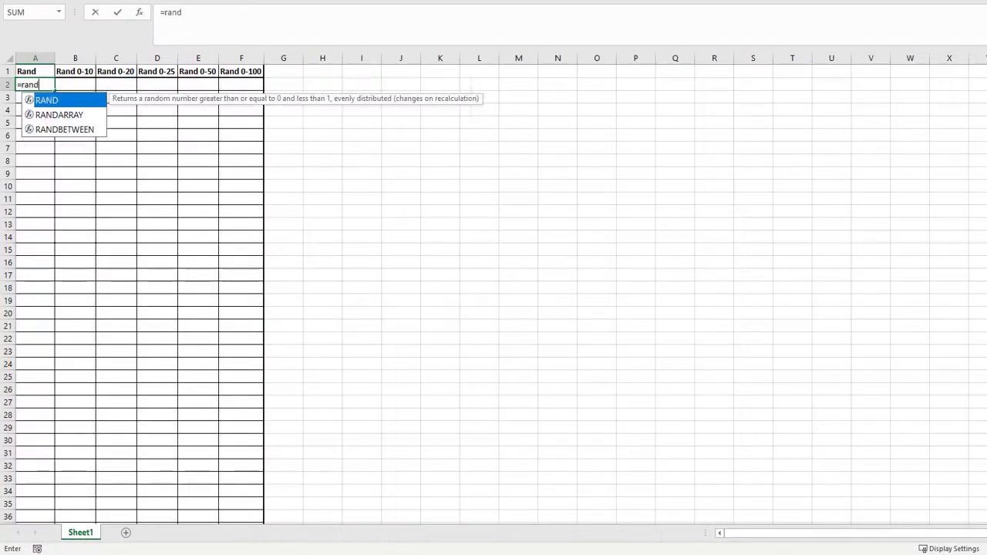
text(()
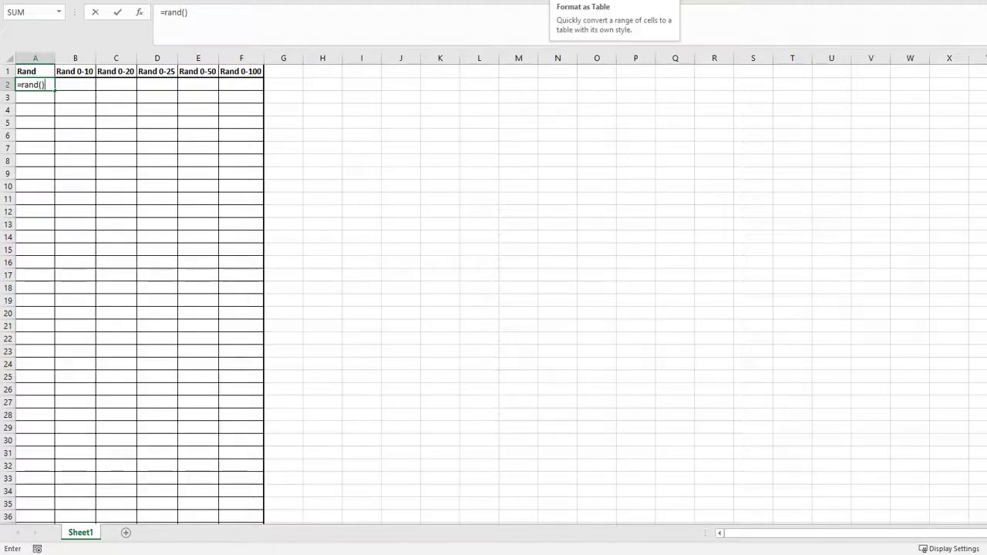
key(Return)
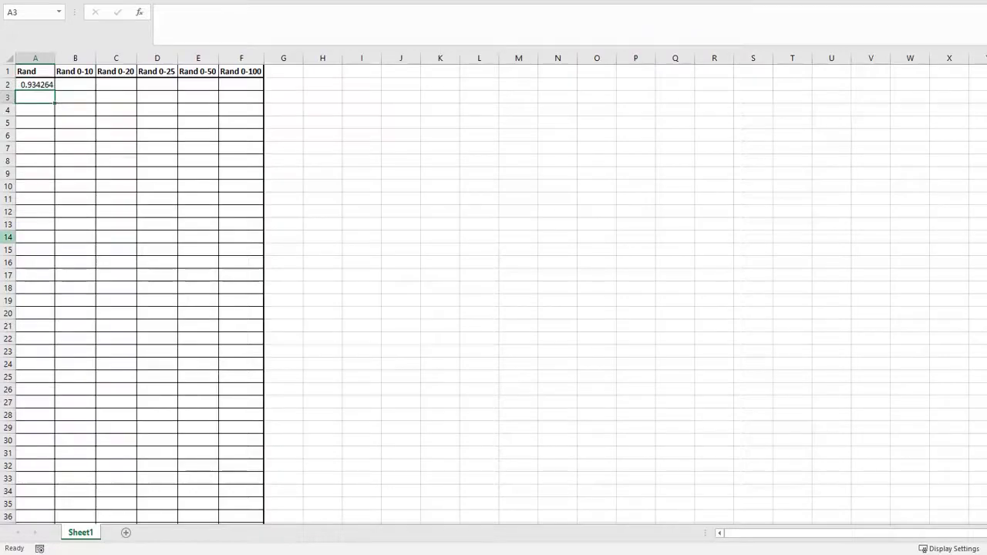
click(46, 81)
click(47, 94)
click(48, 85)
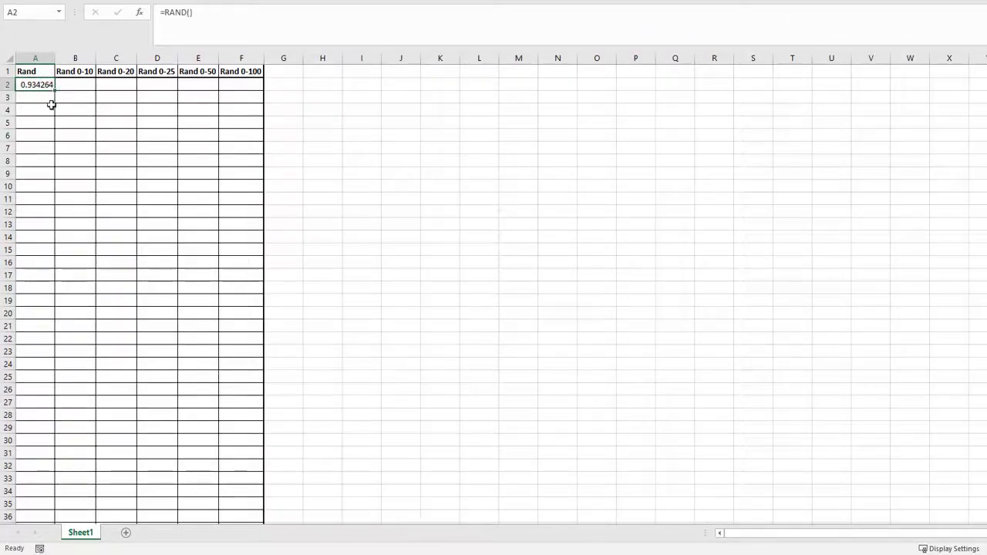
drag(56, 90, 92, 168)
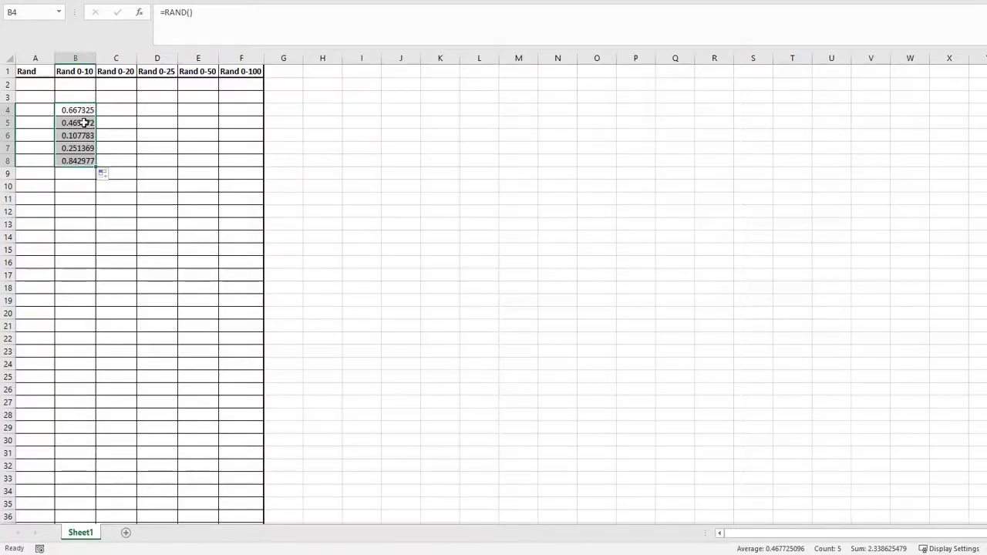
key(ctrl+z)
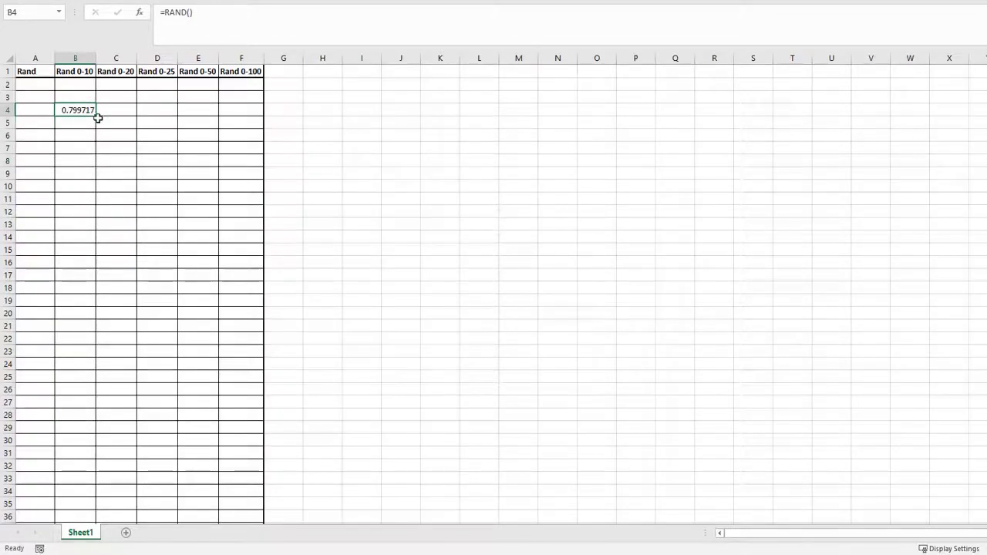
key(ctrl+z)
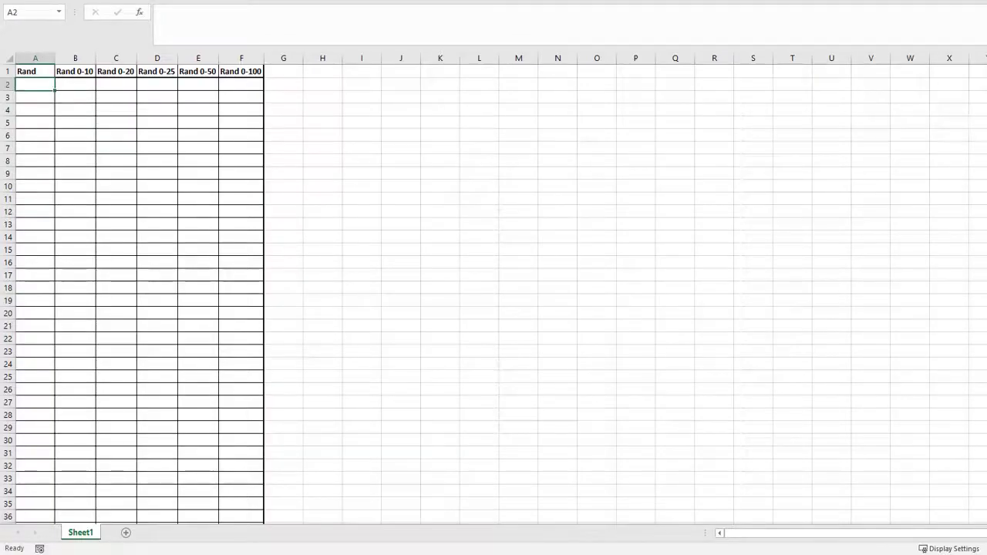
key(ctrl+y)
- Enter =RANDBETWEEN(0,10) in cell B2 under the Rand 0-10 header
click(82, 87)
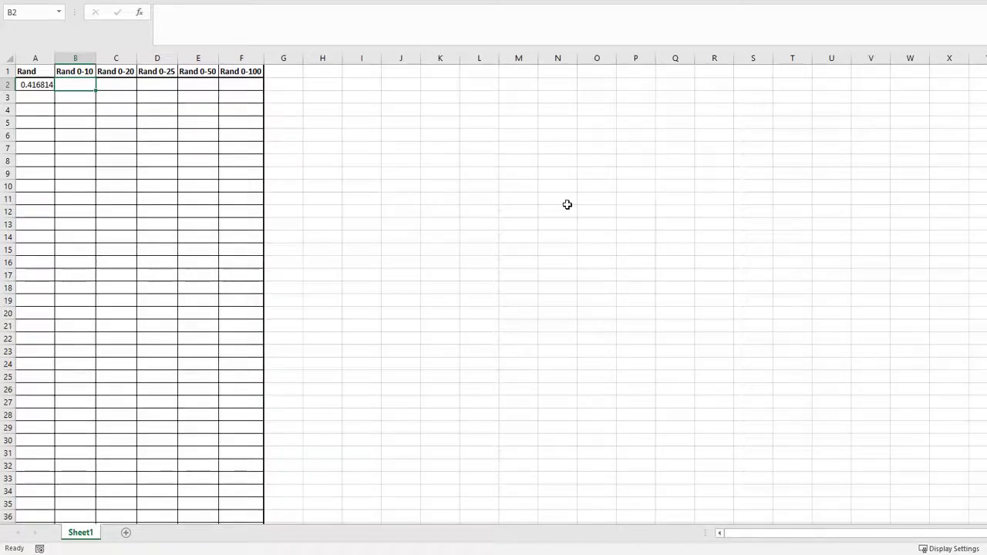
text(=)
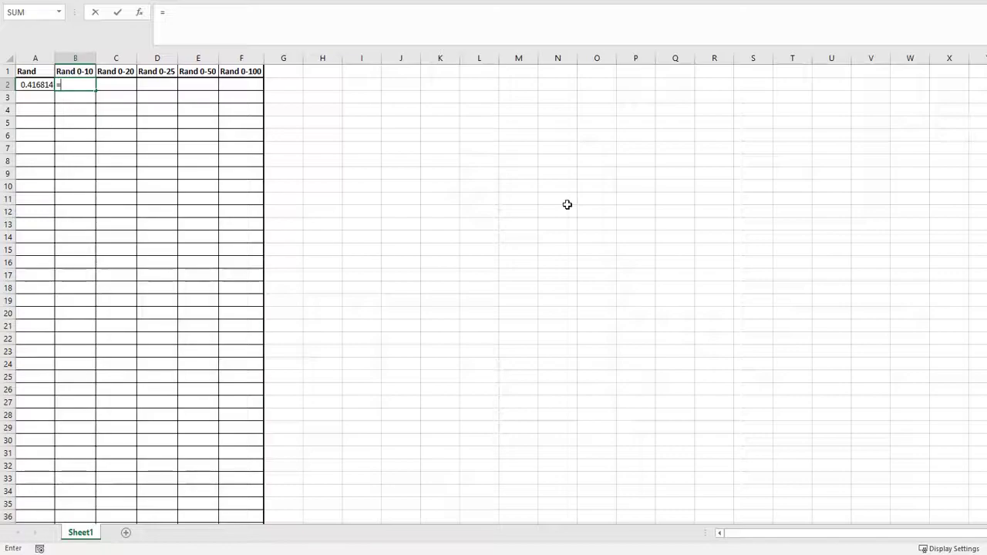
text(randb)
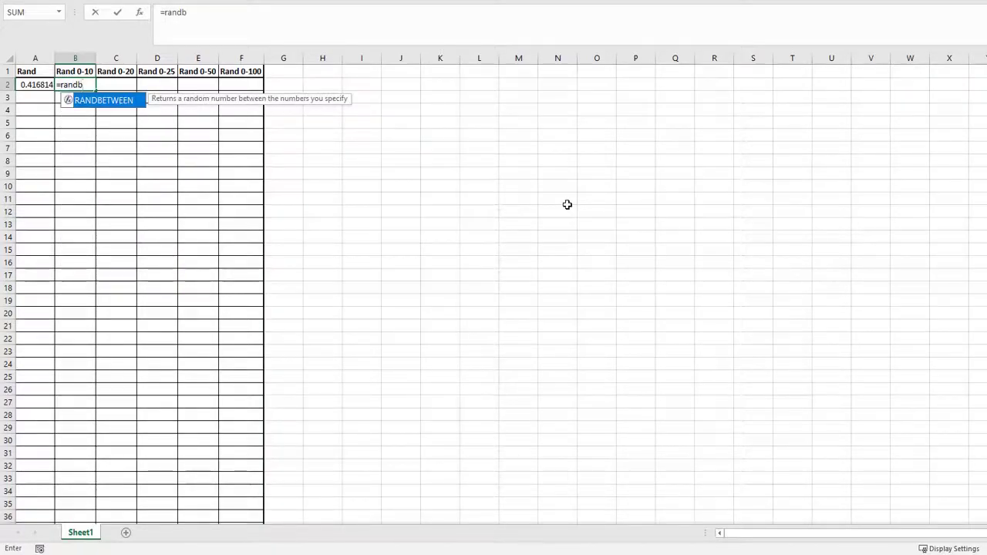
key(Tab)
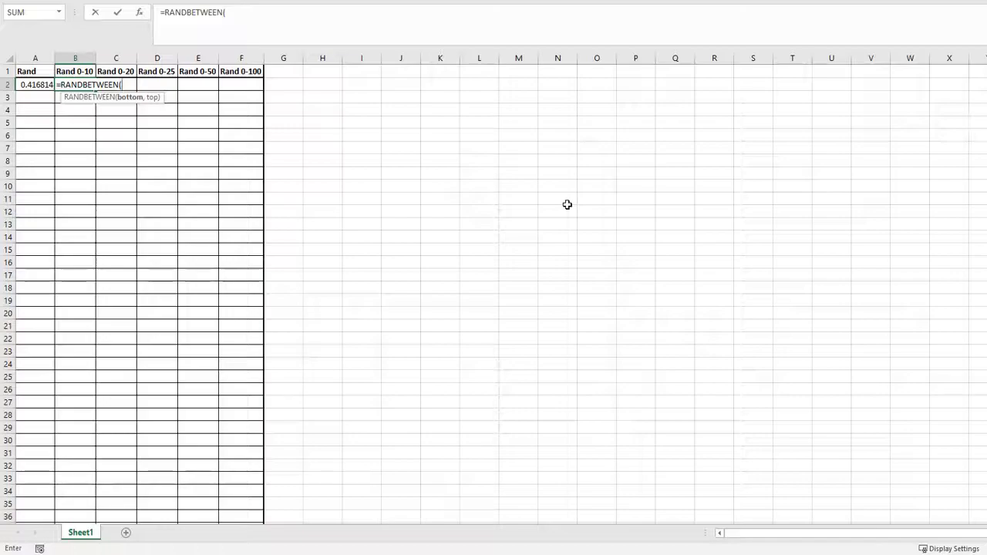
text(0,10))
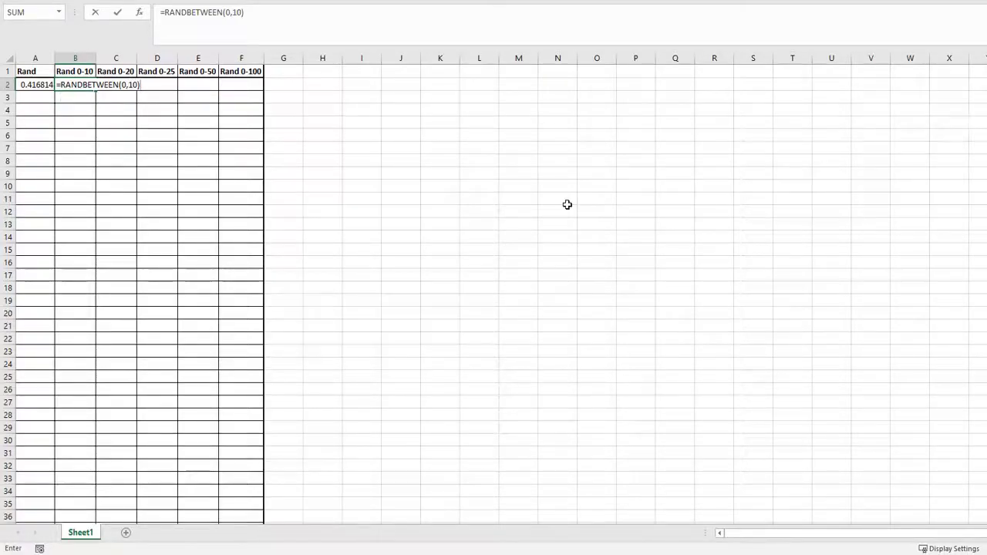
key(Return)
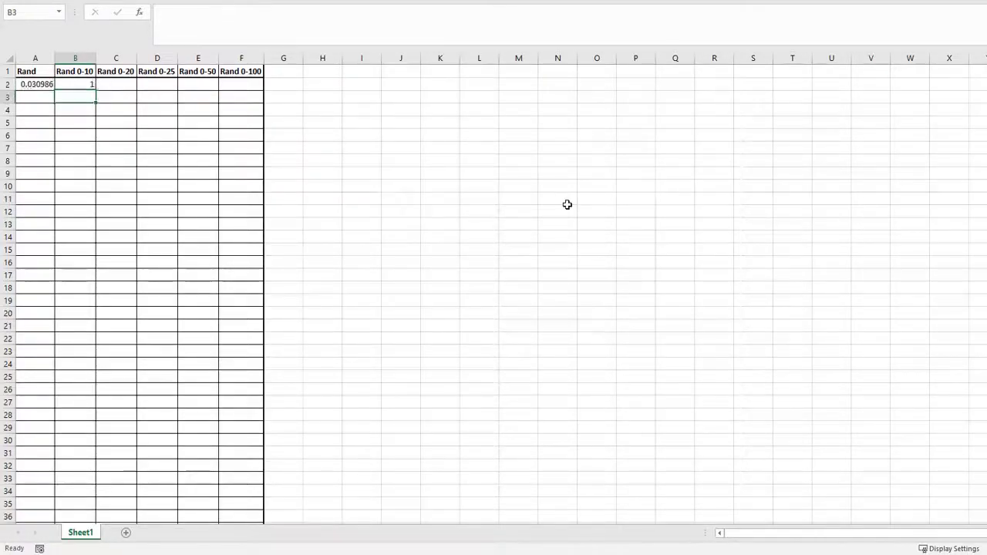
- Enter =RANDBETWEEN(0,20) in cell C2 under the Rand 0-20 header
click(136, 85)
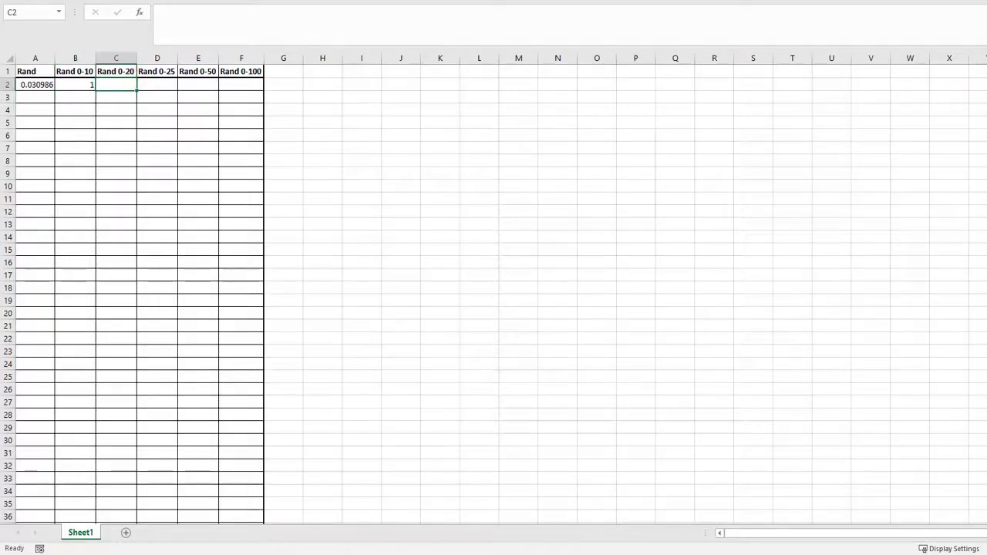
text(=randbe)
key(Tab)
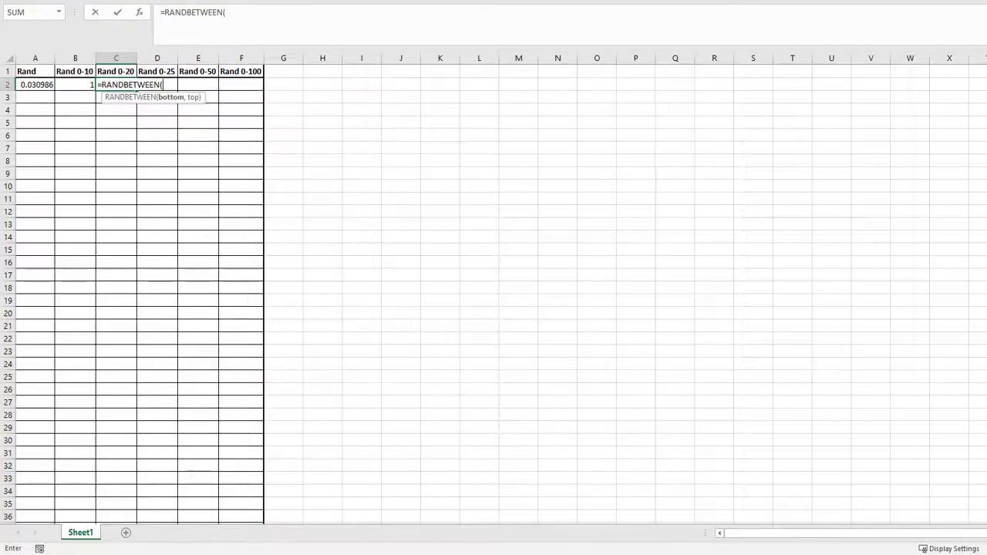
text(0,20)
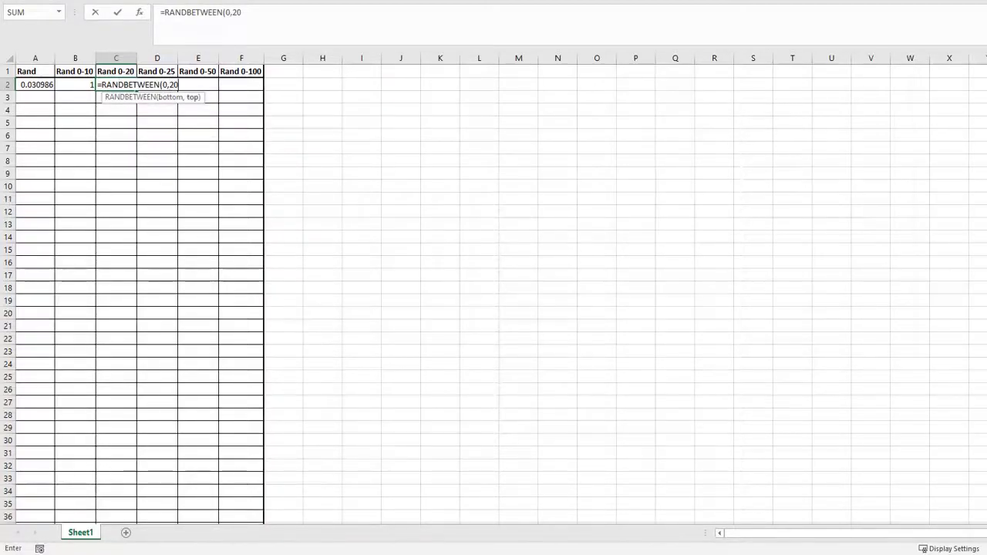
text())
key(Tab)
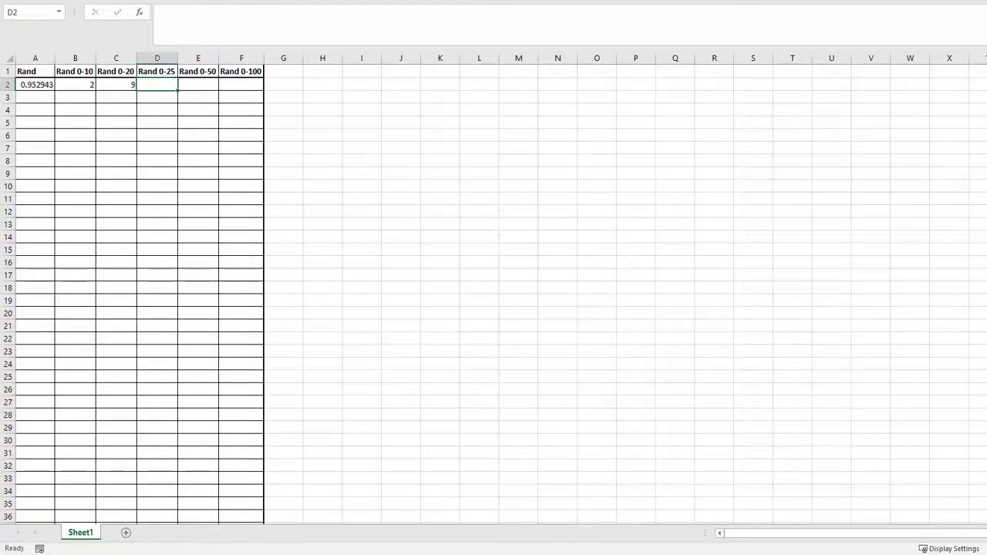
- Enter =RANDBETWEEN(0,25) in cell D2 under the Rand 0-25 header
text(=randbe)
key(Tab)
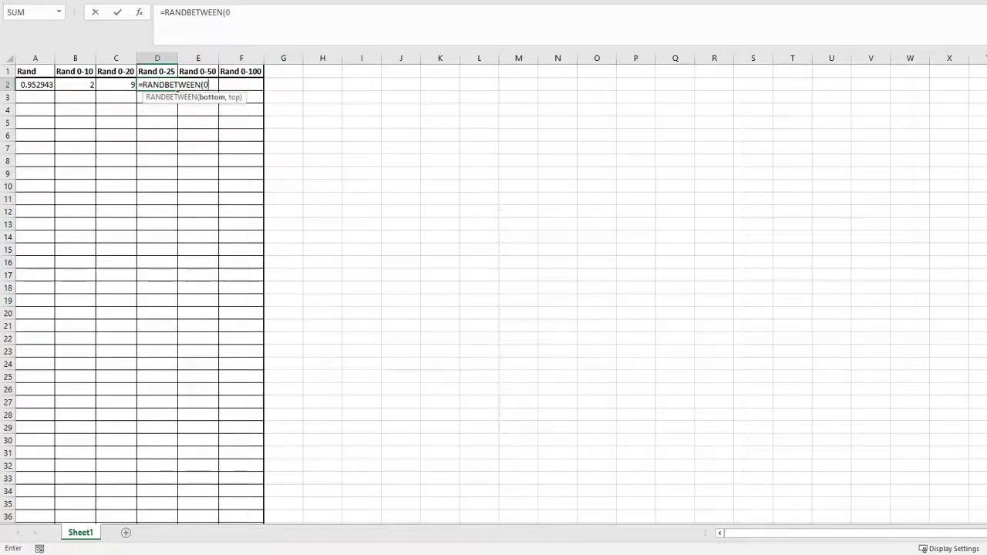
text(0,25)
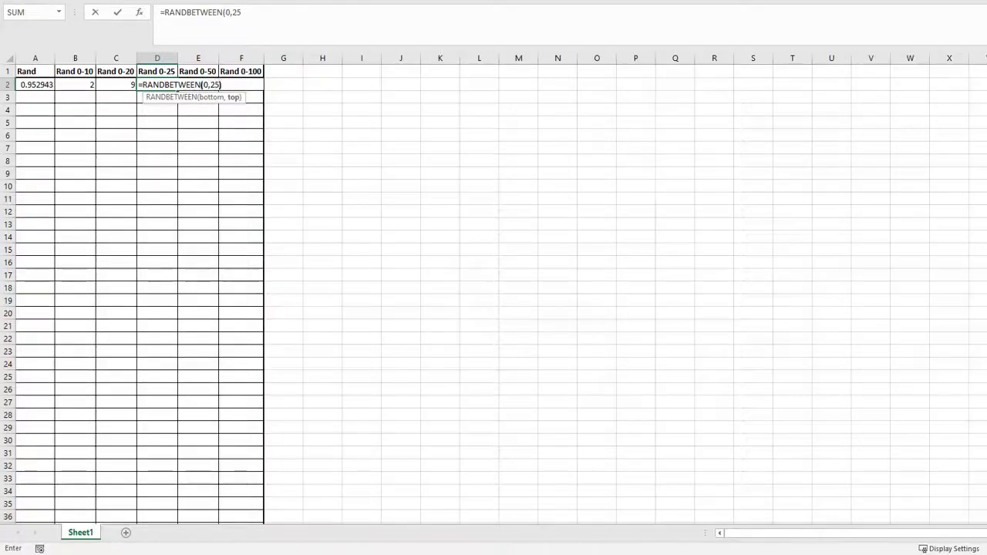
text())
key(Tab)
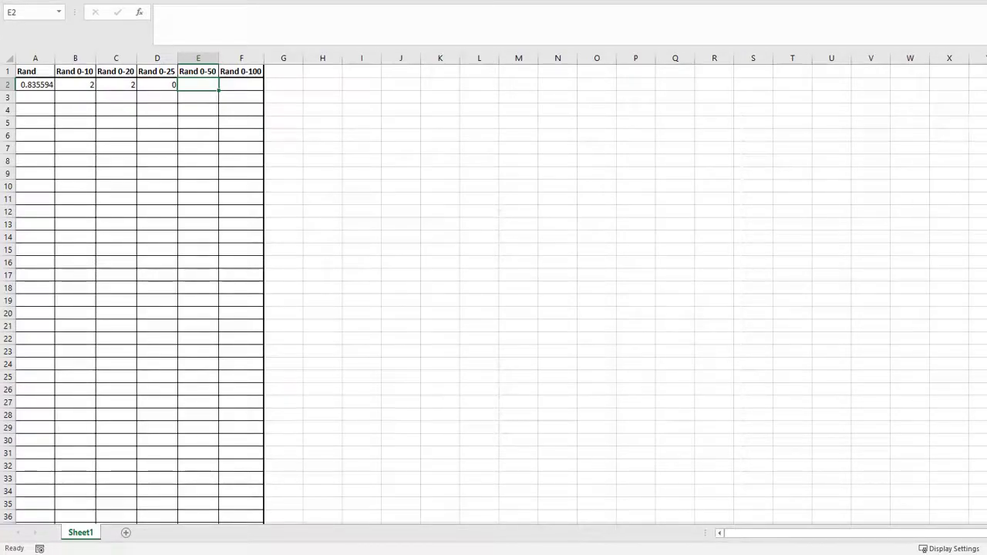
- Enter =RANDBETWEEN(0,50) in cell E2 under the Rand 0-50 header
text(=rand)
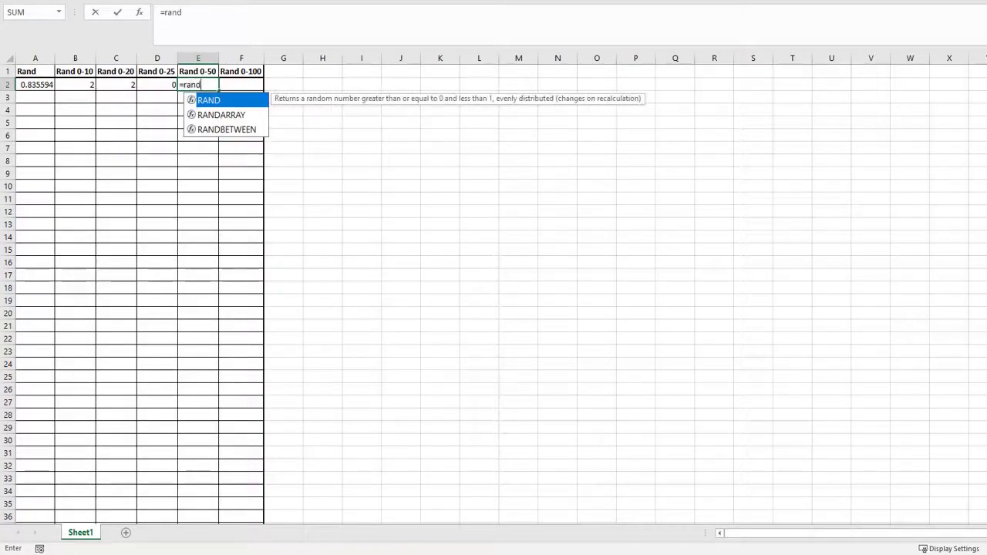
text(bet)
key(Tab)
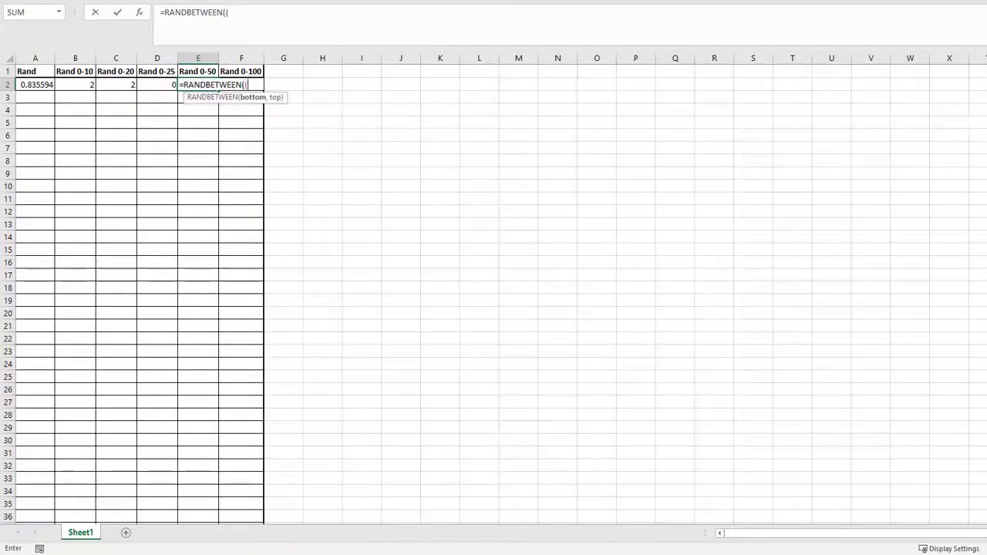
text(0,50))
key(ctrl+Return)
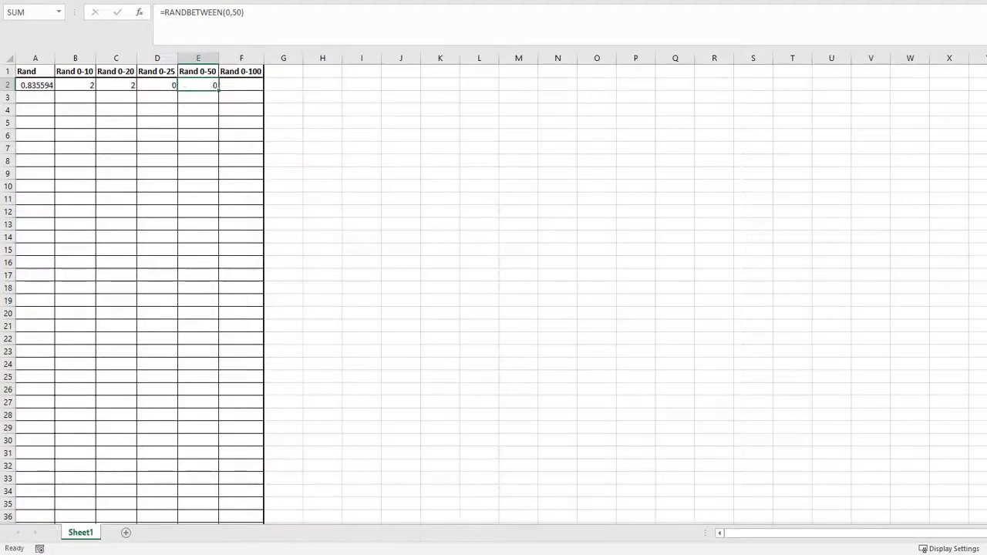
- Enter =RANDBETWEEN(0,100) in cell F2 under the Rand 0-100 header
click(241, 85)
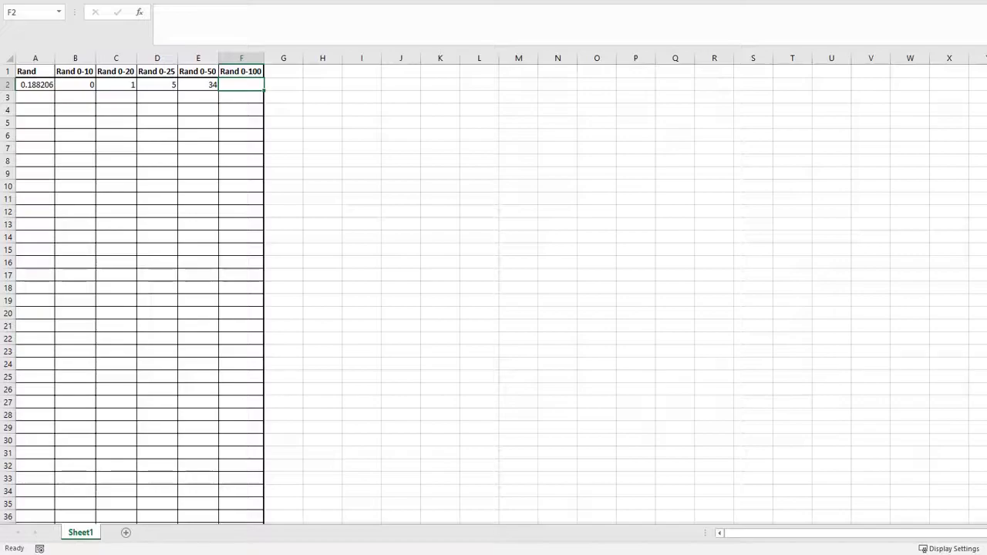
text(=randbe)
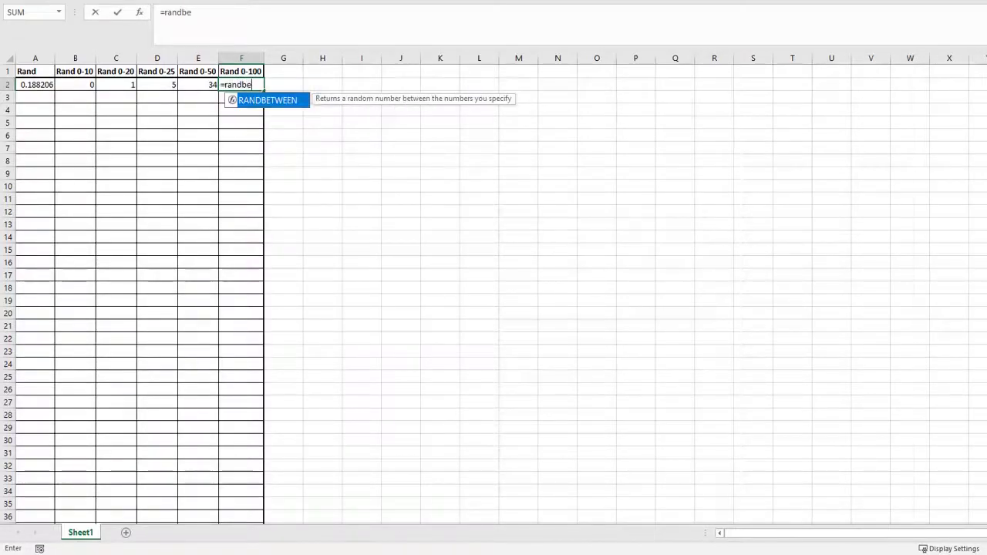
key(Tab)
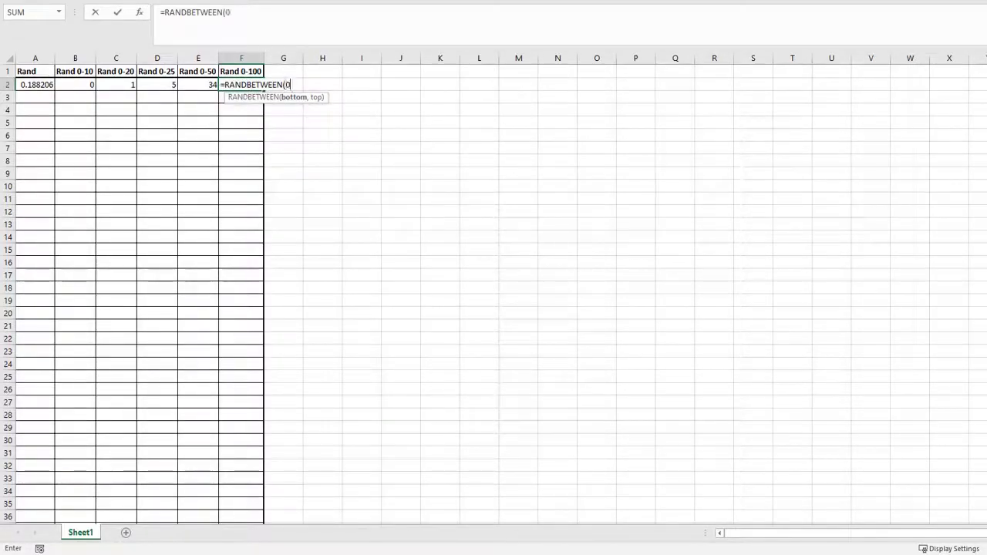
text(0,100)
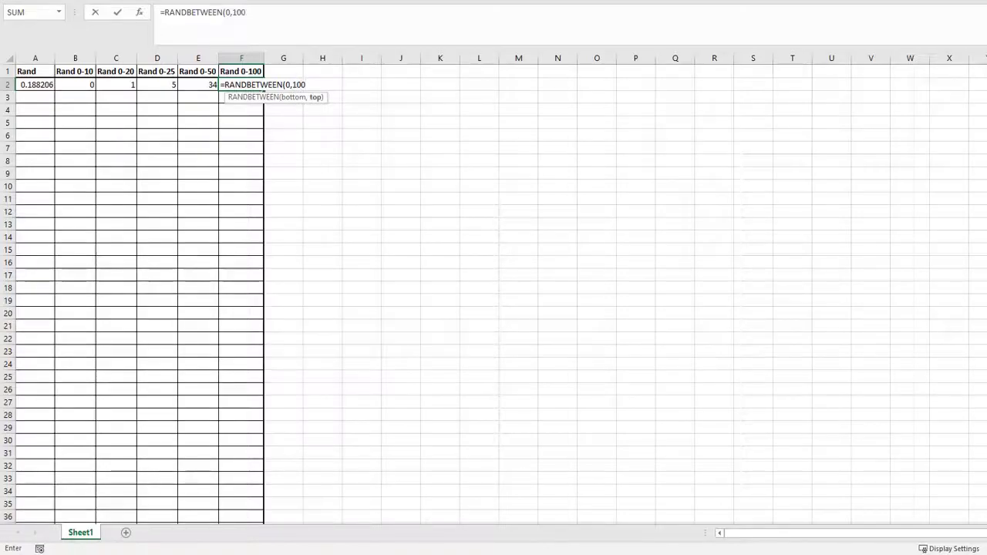
text())
key(Return)
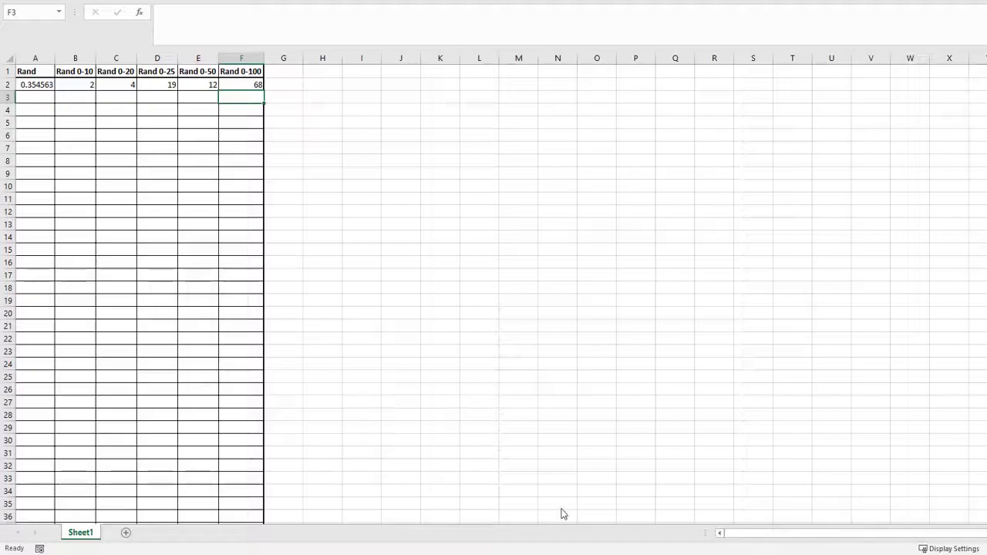
- Shade the entire columns B through F with a medium gray theme fill color
click(318, 215)
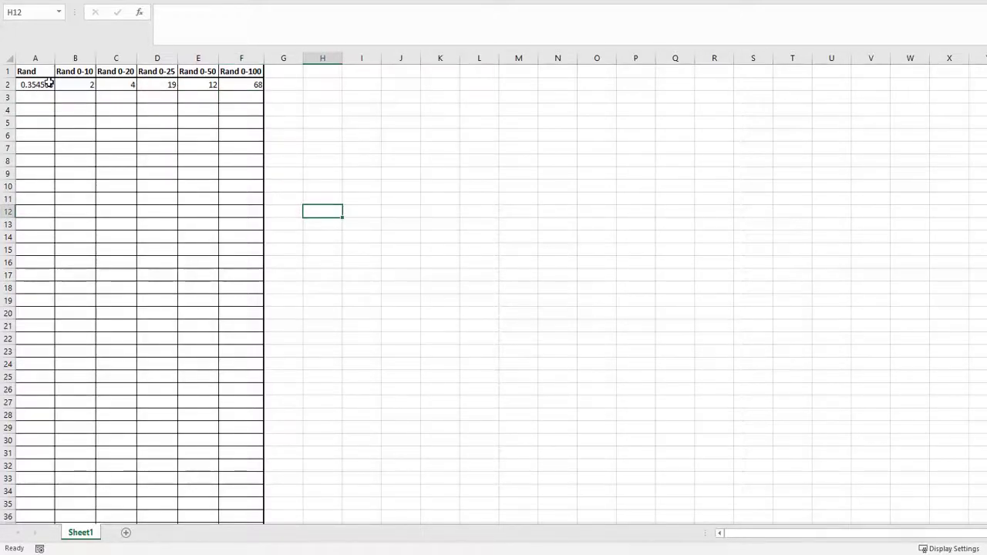
drag(75, 58, 259, 57)
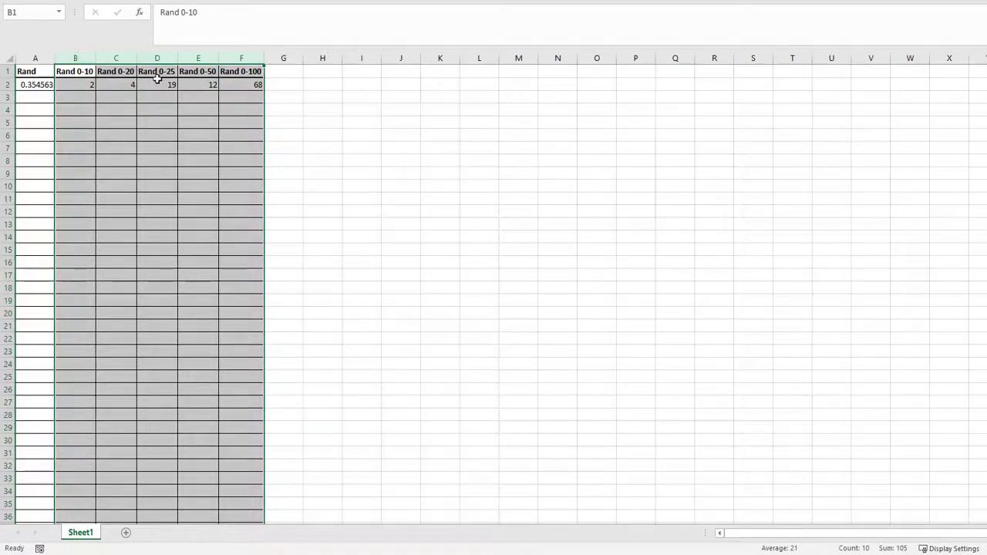
key(alt+h)
key(h)
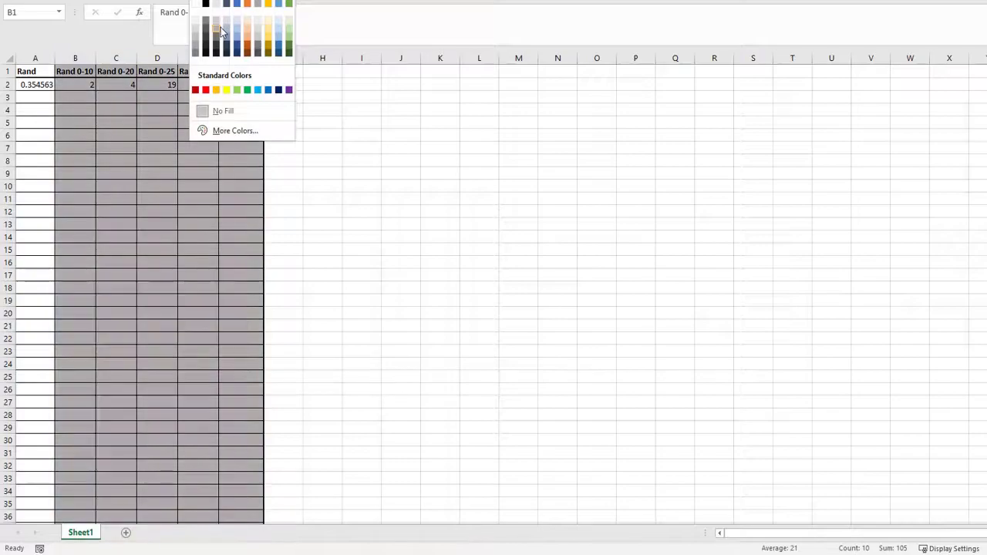
click(221, 27)
- Enter the numbers 5, 13, 21, 35 and 99 across cells H2 to L2
click(317, 91)
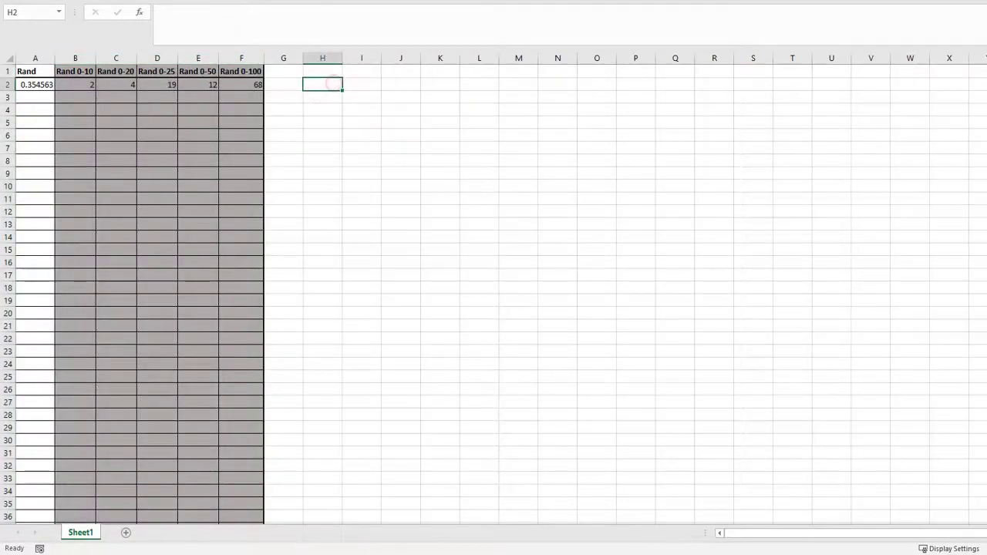
text(5)
key(Tab)
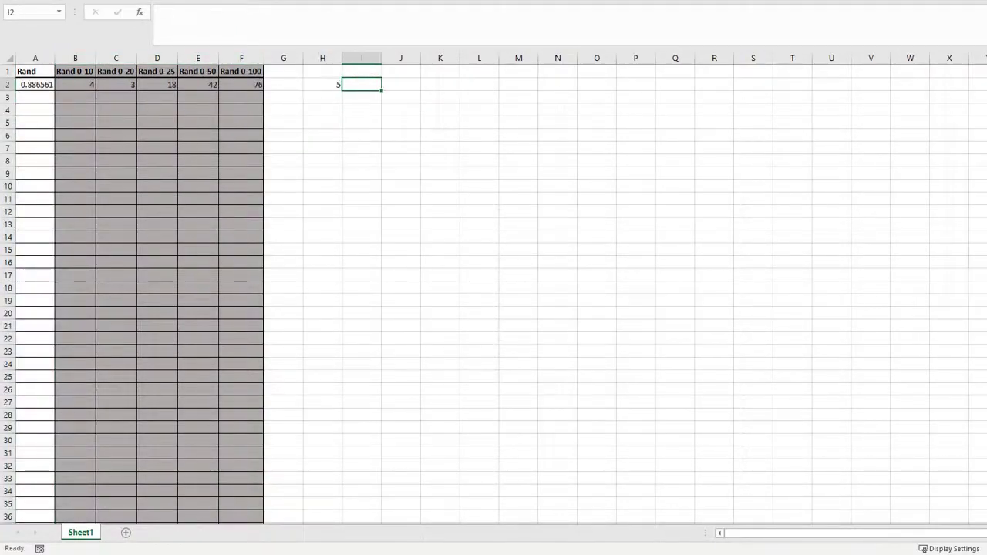
text(13)
key(Return)
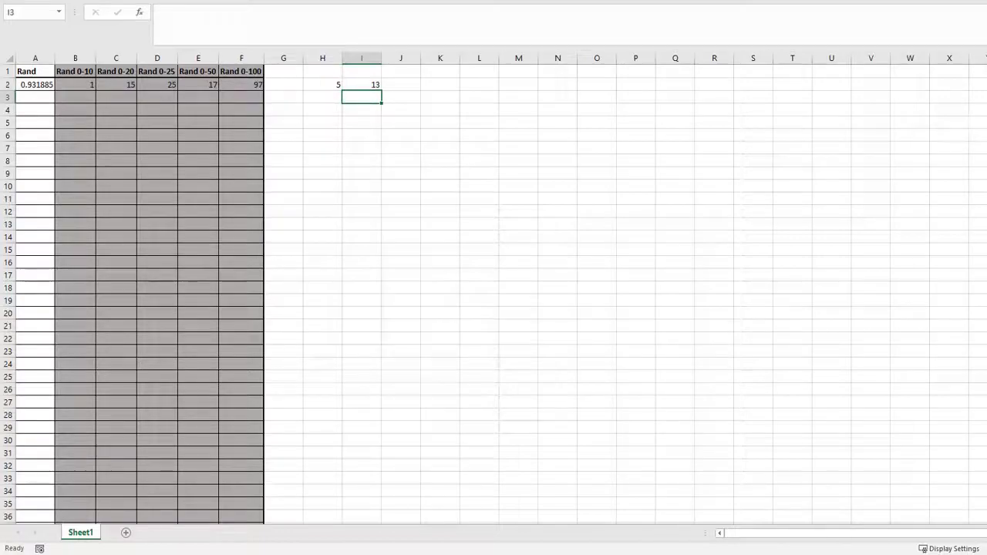
key(Right)
key(Up)
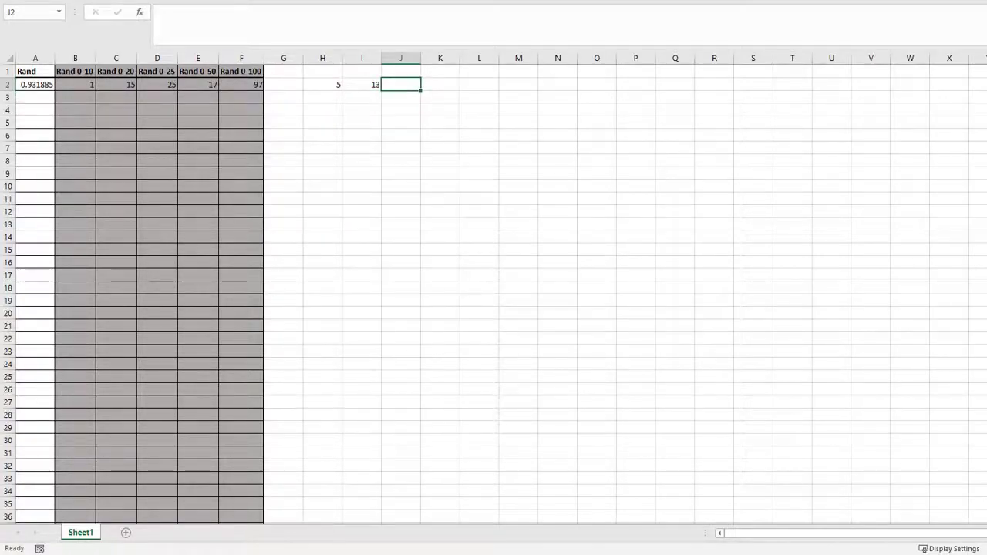
text(21)
key(Tab)
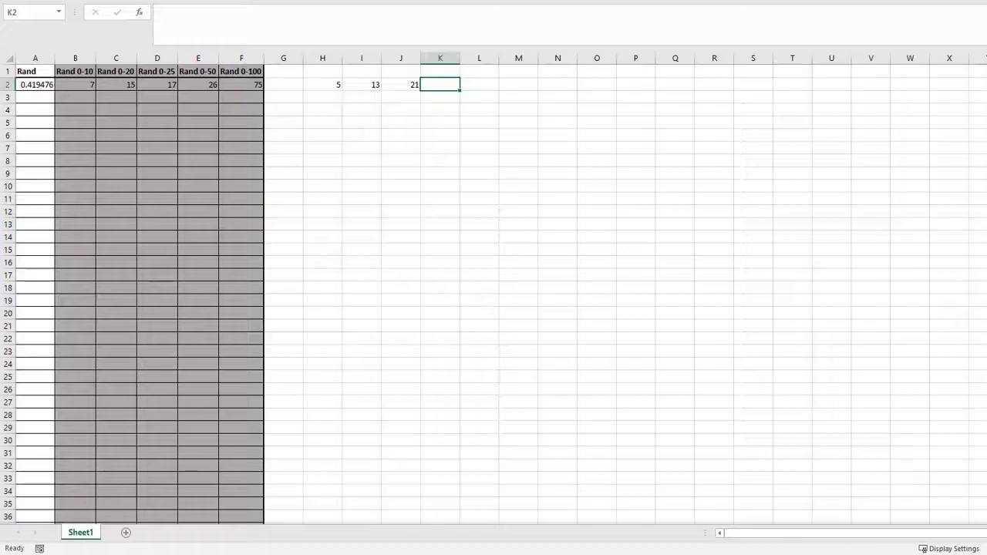
text(35)
key(Tab)
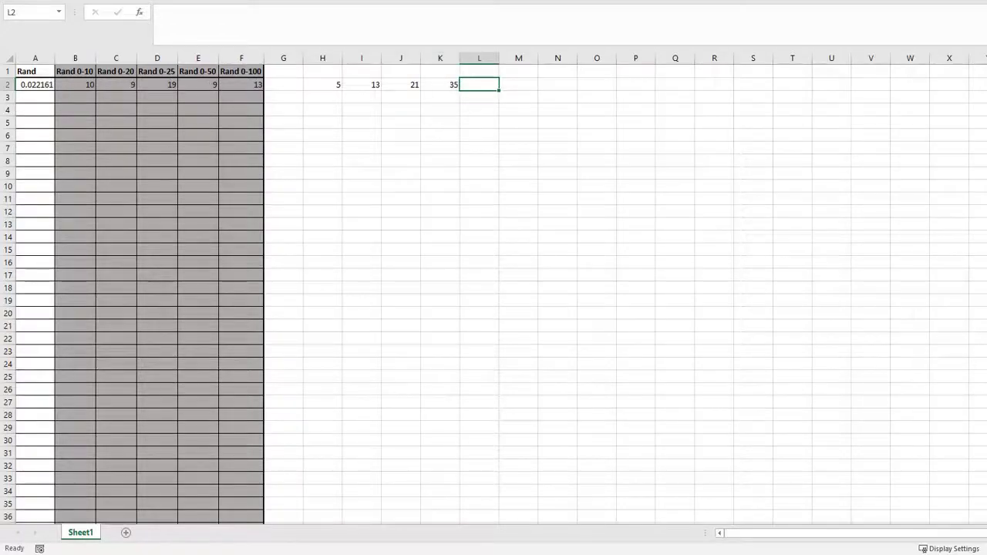
text(99)
key(Return)
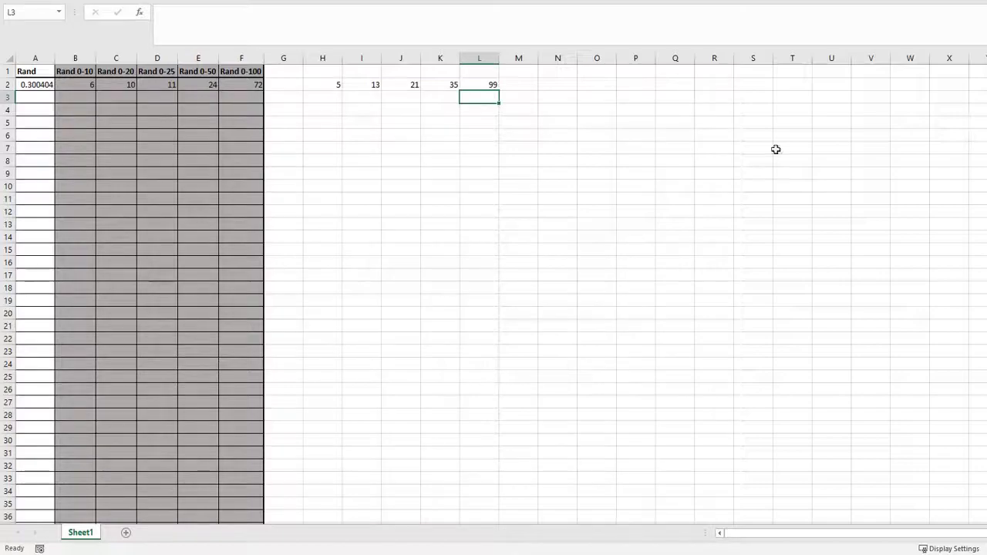
- Merge and center cells H1:L1 above the five numbers and title them Lotto Winners
drag(339, 71, 486, 70)
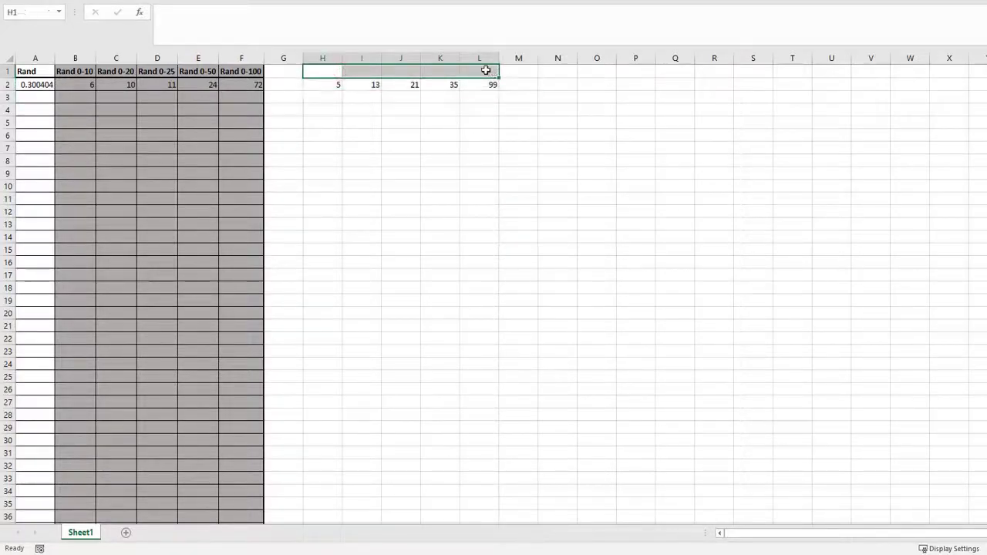
key(alt+h)
text(mc)
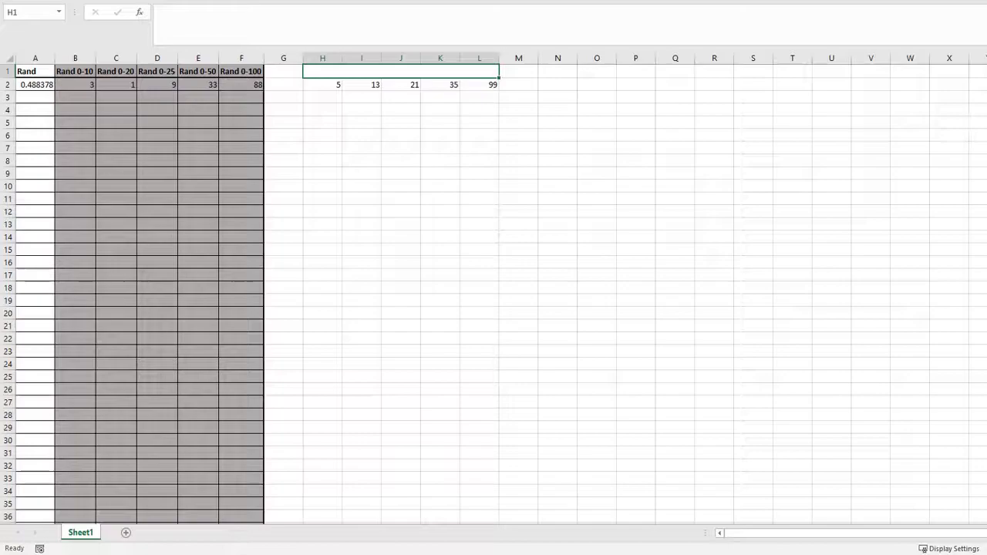
text(Lott win)
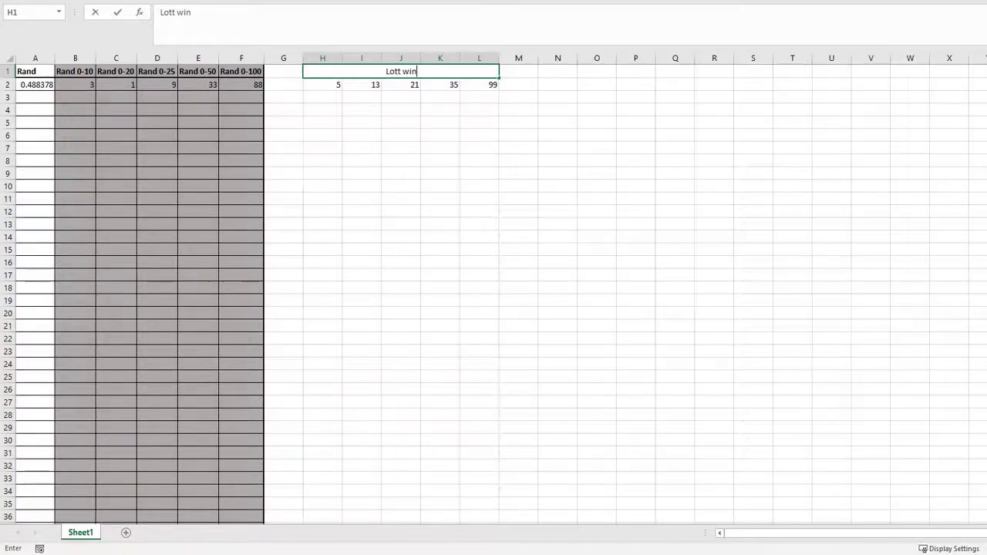
key(BackSpace)
key(BackSpace)
key(BackSpace)
key(BackSpace)
text(p)
text( Winners)
key(Return)
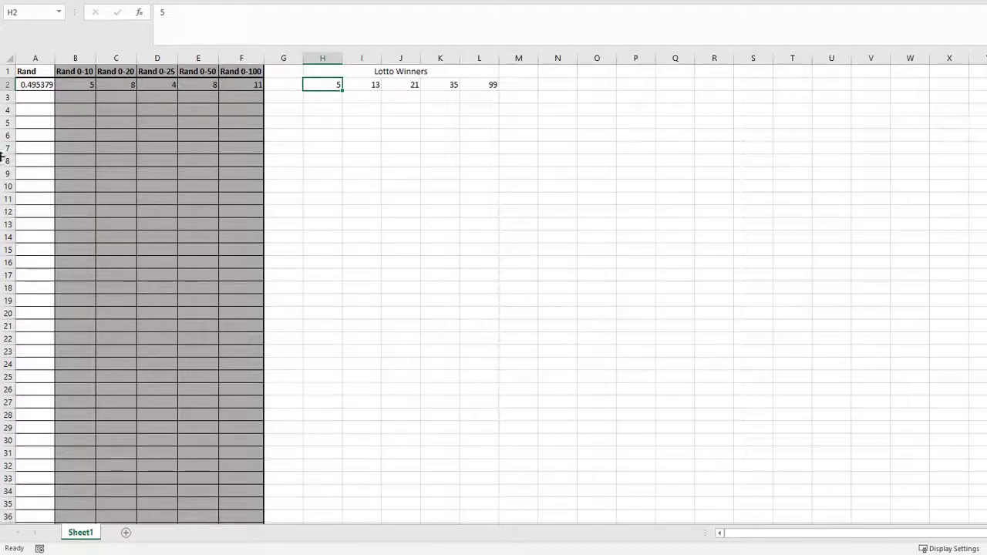
- Fill the RANDBETWEEN formulas in B2:F2 down to row 673 and copy the filled block to cell B2 of a new sheet
click(77, 79)
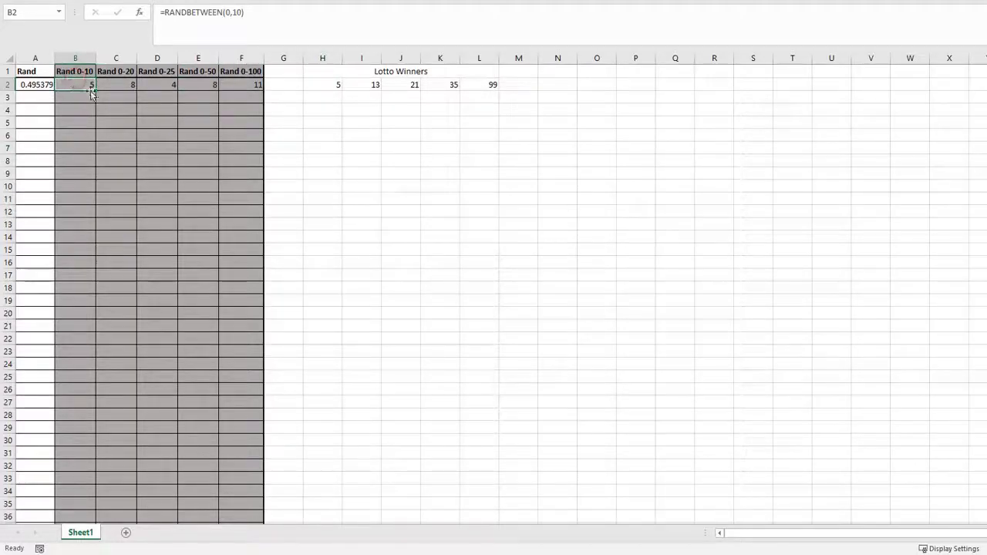
drag(77, 82, 220, 319)
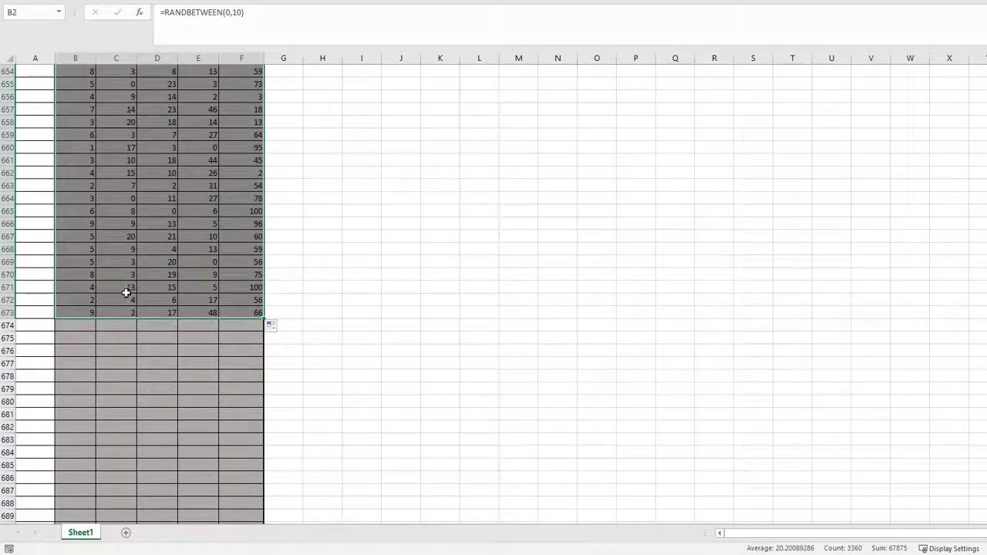
key(ctrl+c)
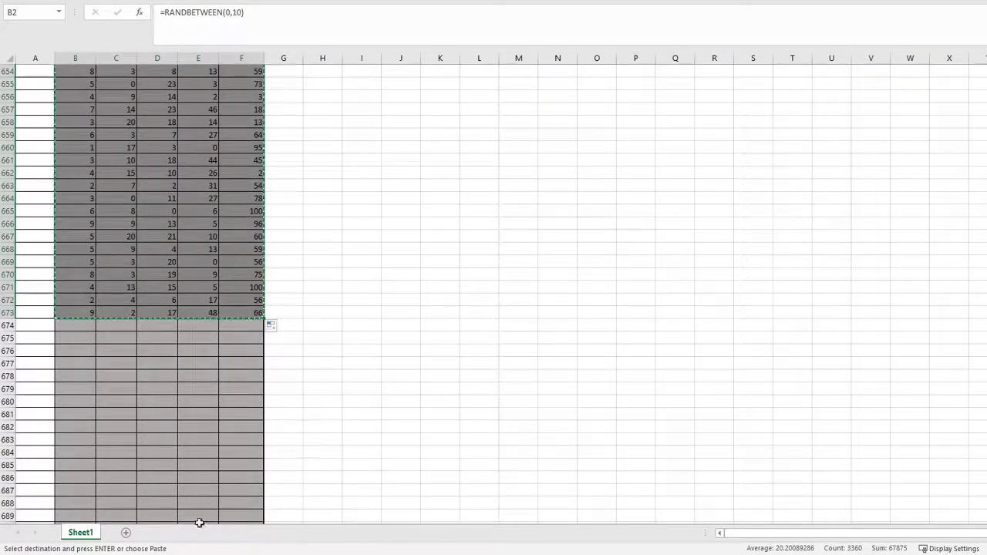
click(127, 534)
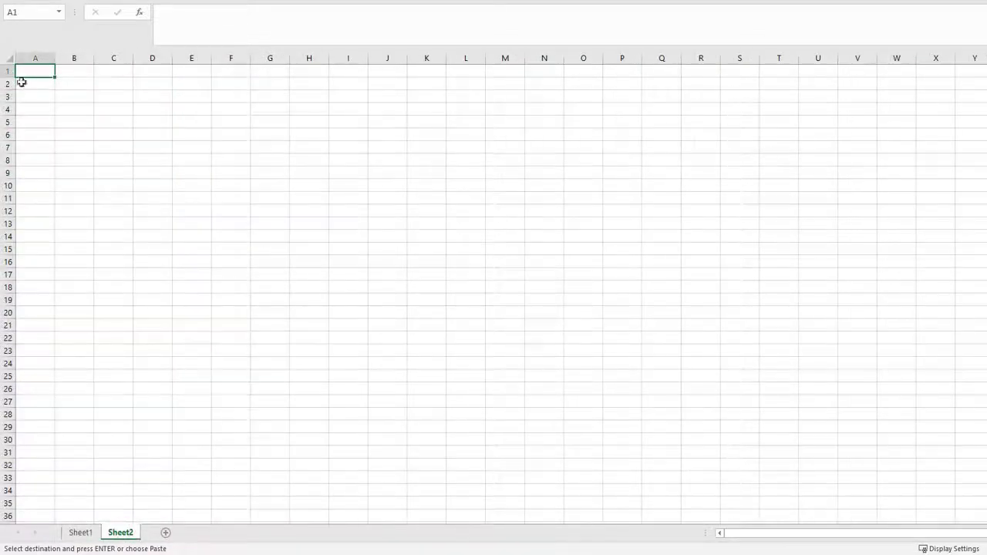
click(62, 84)
key(ctrl+v)
- On Sheet1, extend the formulas in columns B to F from row 673 down to row 1000
key(ctrl+Page_Up)
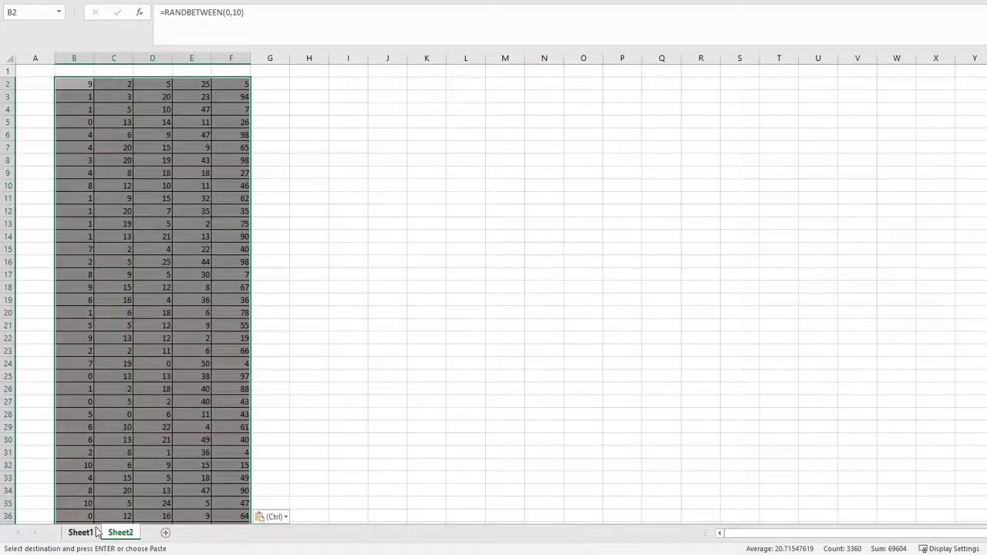
click(178, 249)
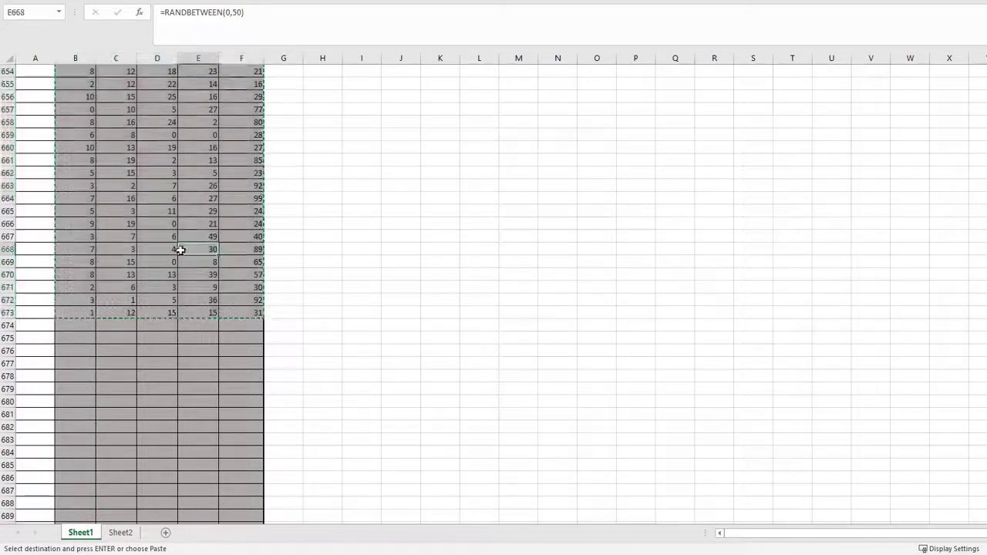
drag(234, 313, 59, 317)
drag(266, 319, 241, 523)
drag(250, 540, 238, 416)
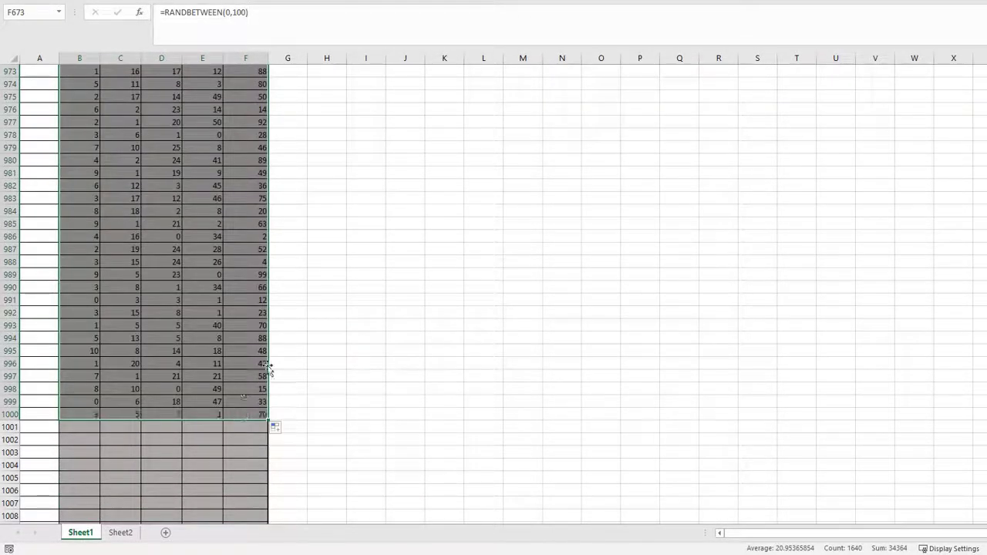
- Copy the newly filled rows 673 to 1000 and paste them as values at cell B674 on Sheet2
key(ctrl+c)
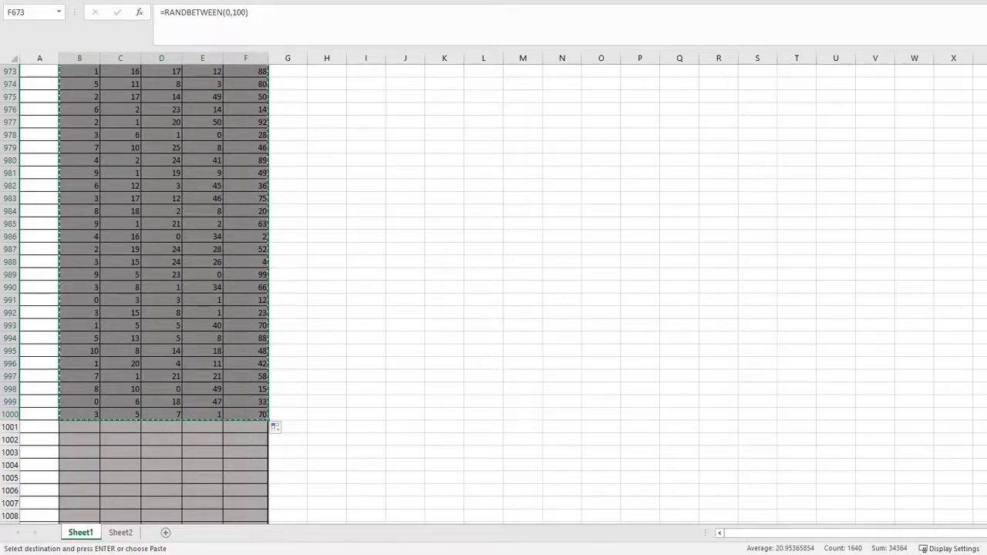
mouse_move(523, 554)
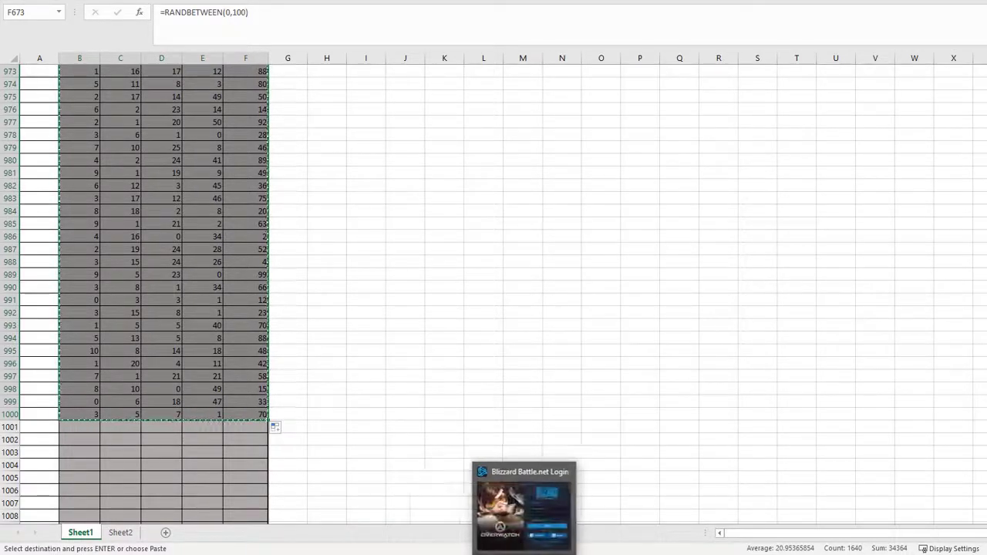
click(111, 535)
click(75, 344)
key(ctrl+shift+Down)
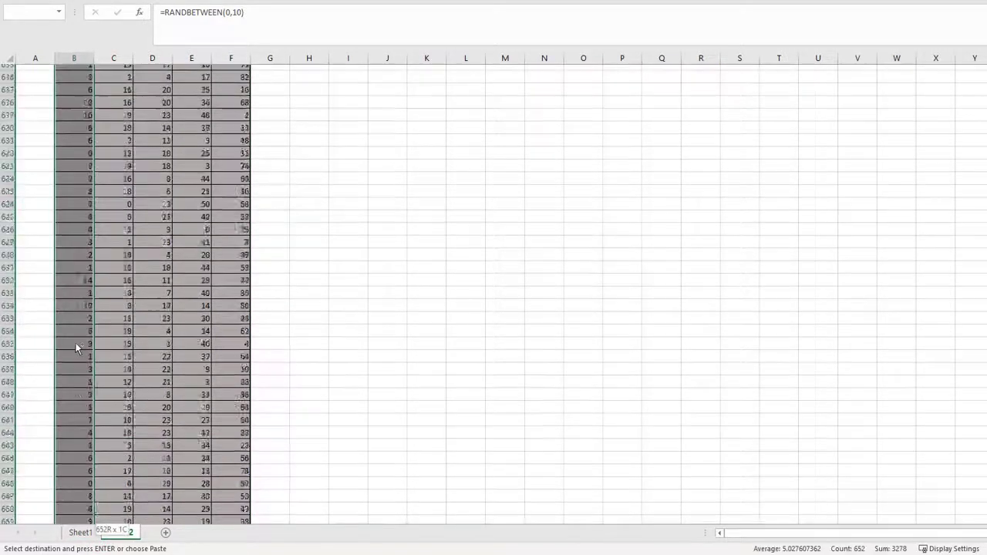
scroll(48, 364, down, 3)
click(67, 491)
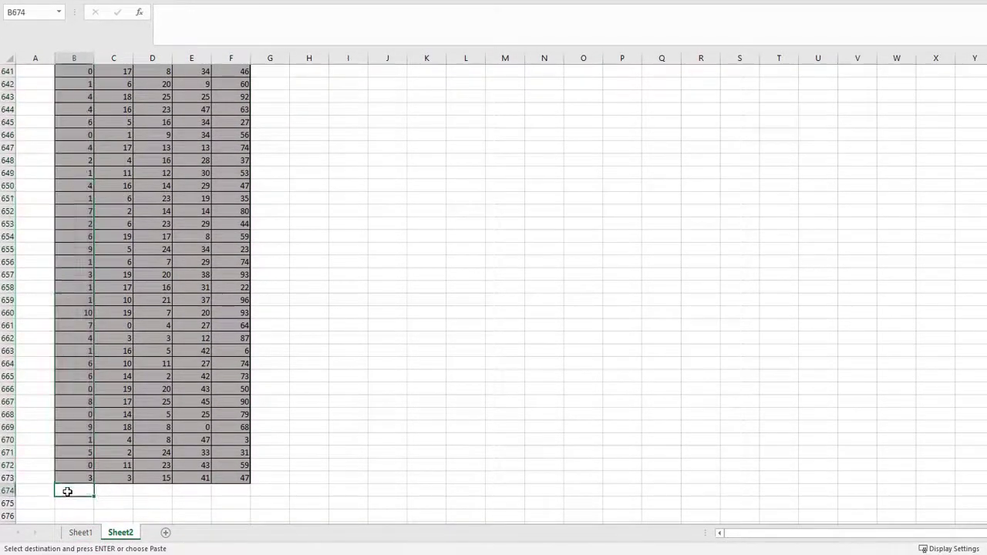
right_click(67, 491)
click(98, 202)
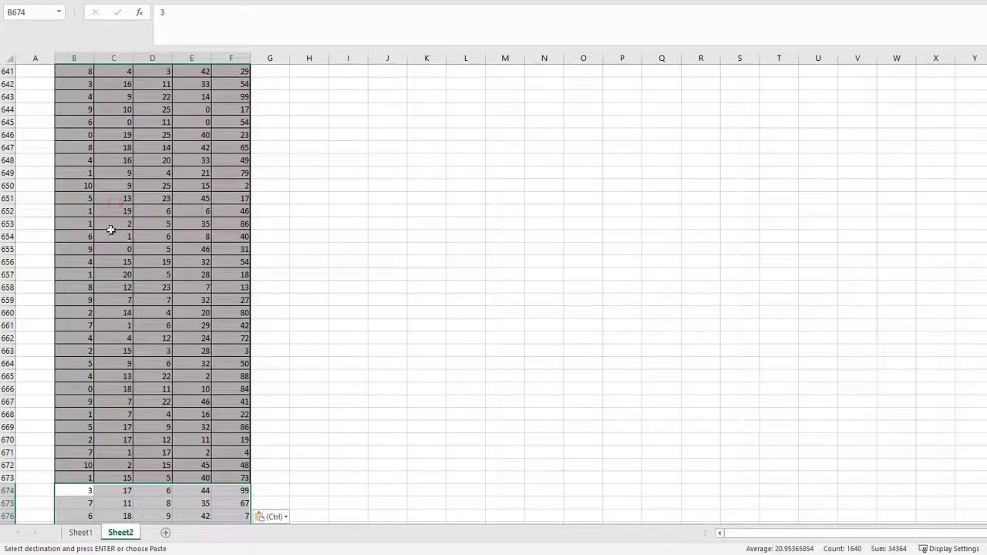
- Compare the contents of formula cell D673 and pasted cell C674 on Sheet2, and return to Sheet1
scroll(116, 236, down, 6)
click(155, 287)
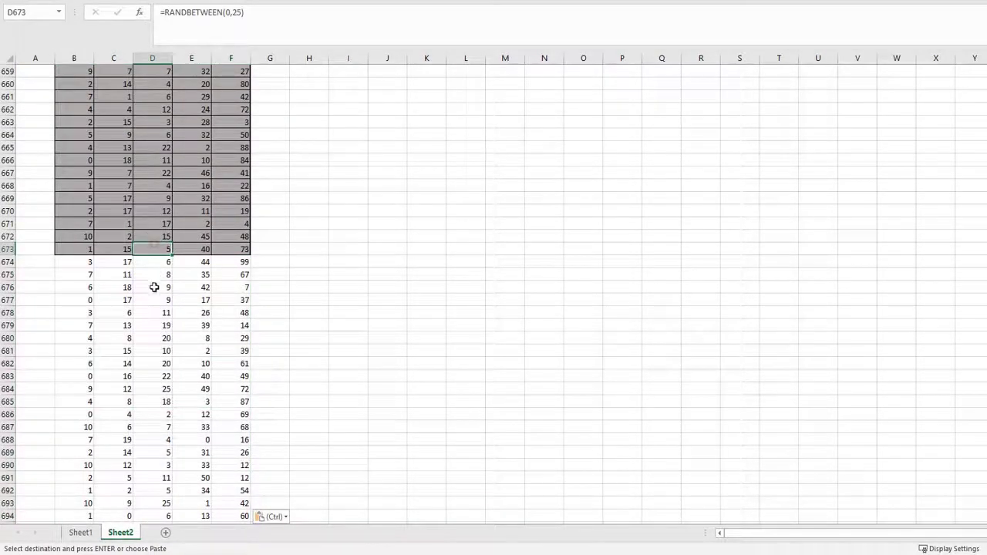
click(104, 265)
scroll(105, 264, down, 8)
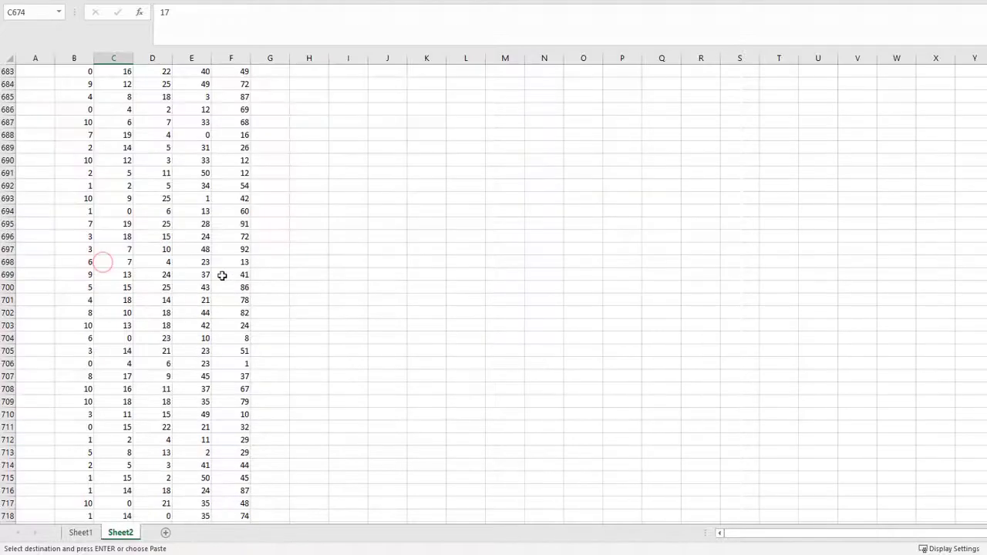
scroll(221, 273, up, 4)
key(ctrl+v)
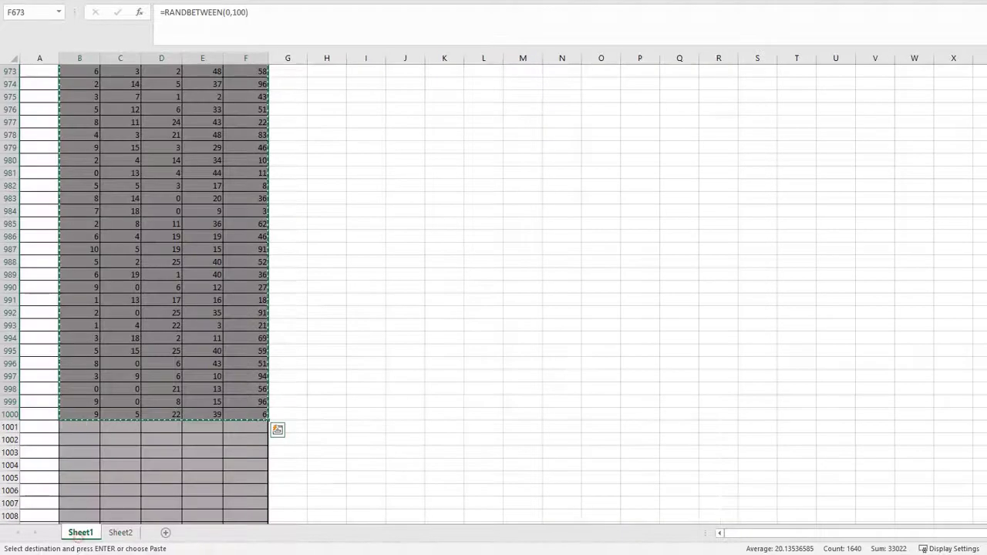
- Check how far the shaded columns extend below row 1000 on Sheet1 and select the lotto numbers in H2:L2
click(67, 426)
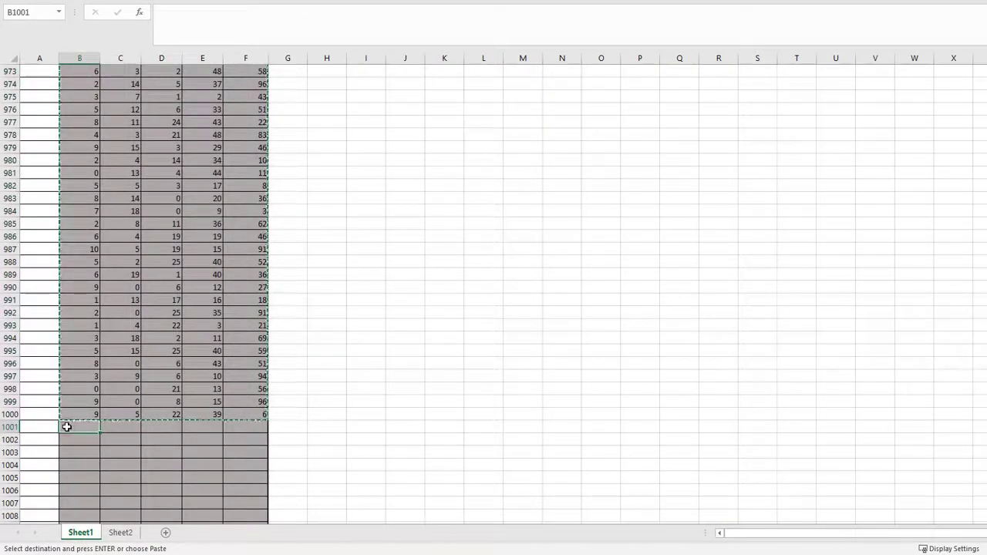
key(ctrl+shift+Down)
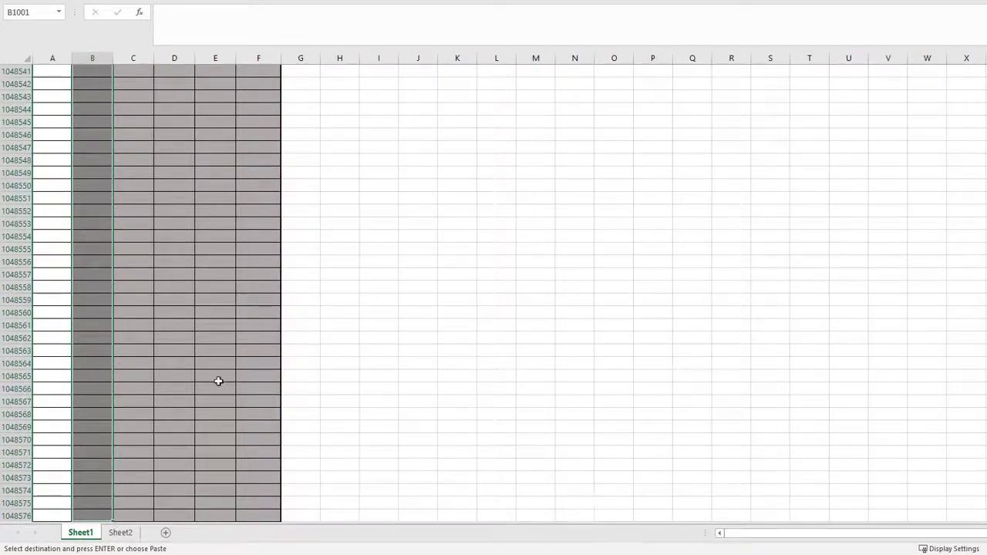
click(217, 383)
key(ctrl+shift+Up)
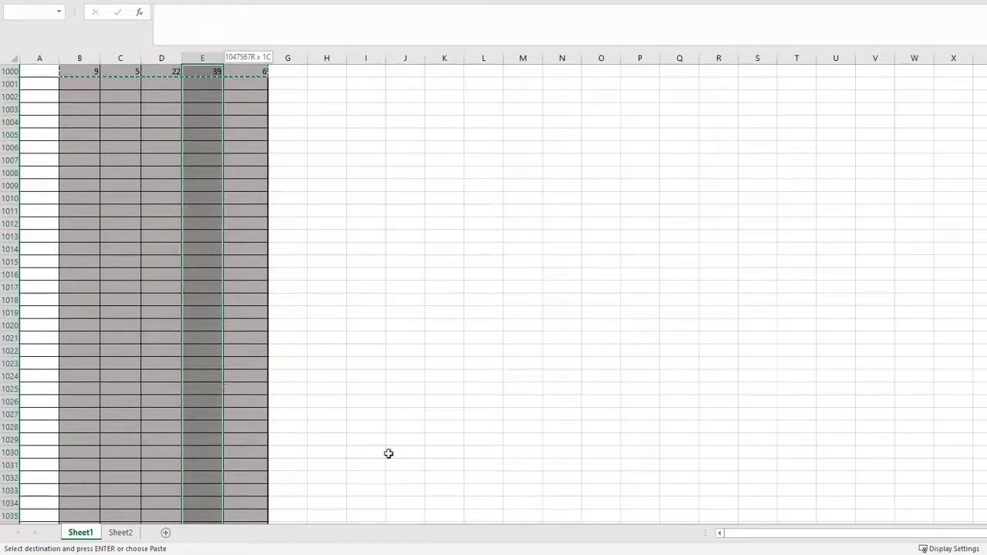
key(ctrl+shift+Up)
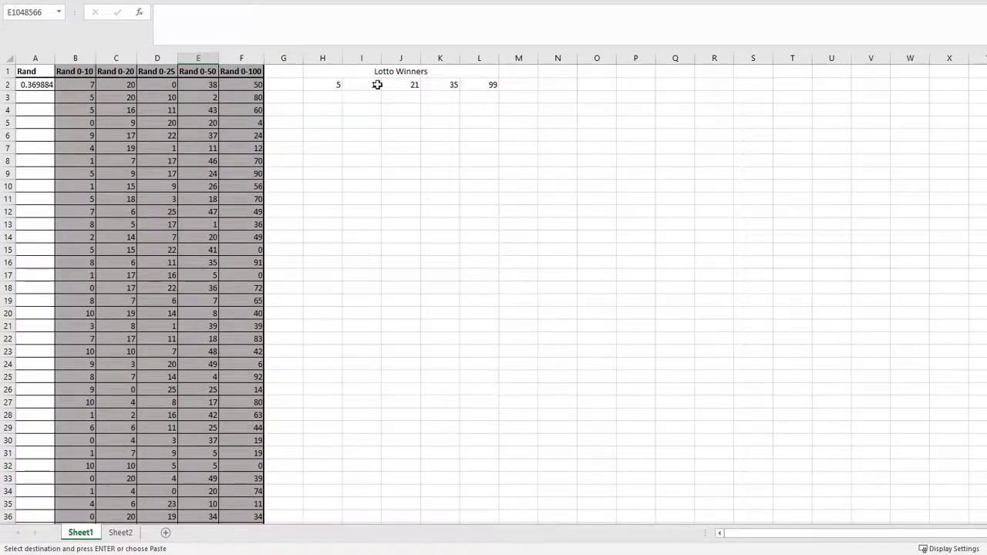
drag(328, 81, 488, 90)
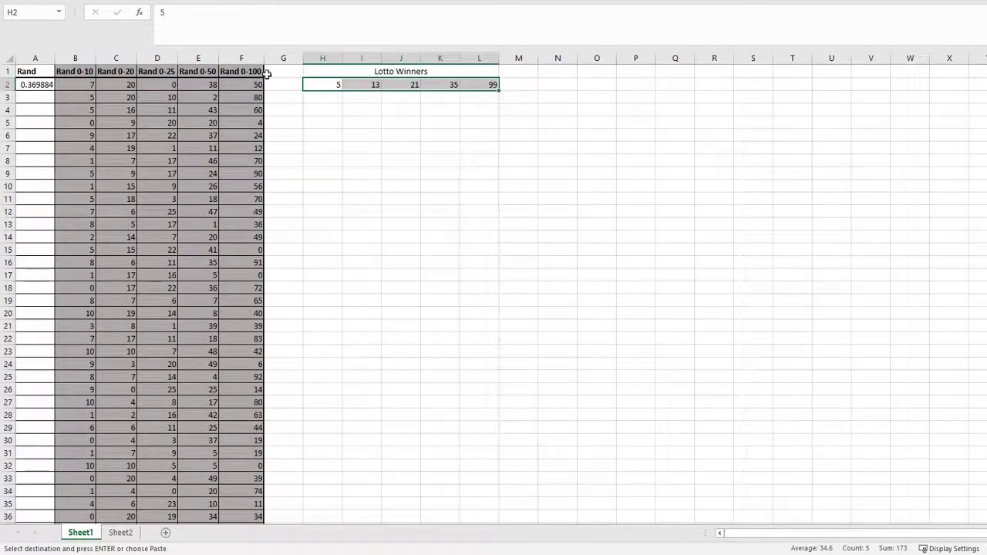